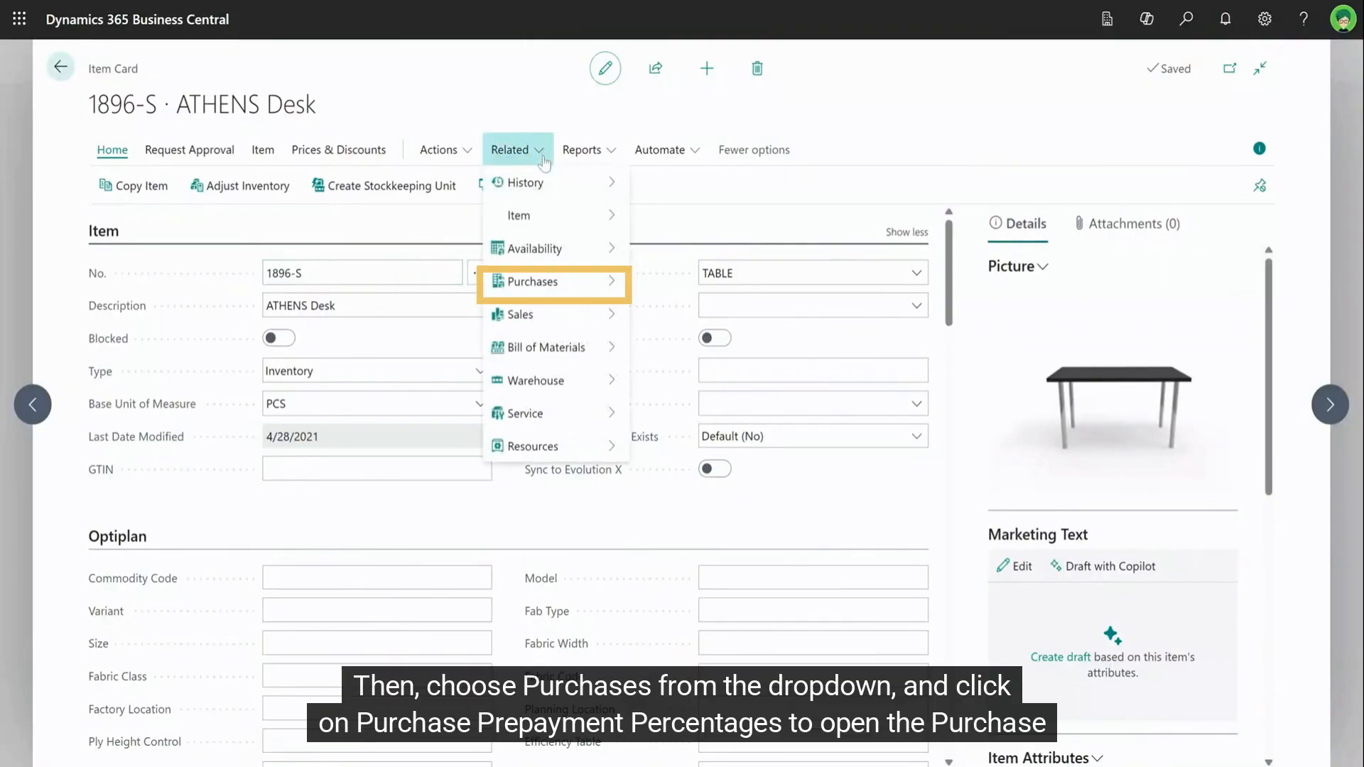
Open the ATHENS Desk item's purchase prepayment percentages and set the existing row's vendor to CoolWood Technologies
left_click(604, 286)
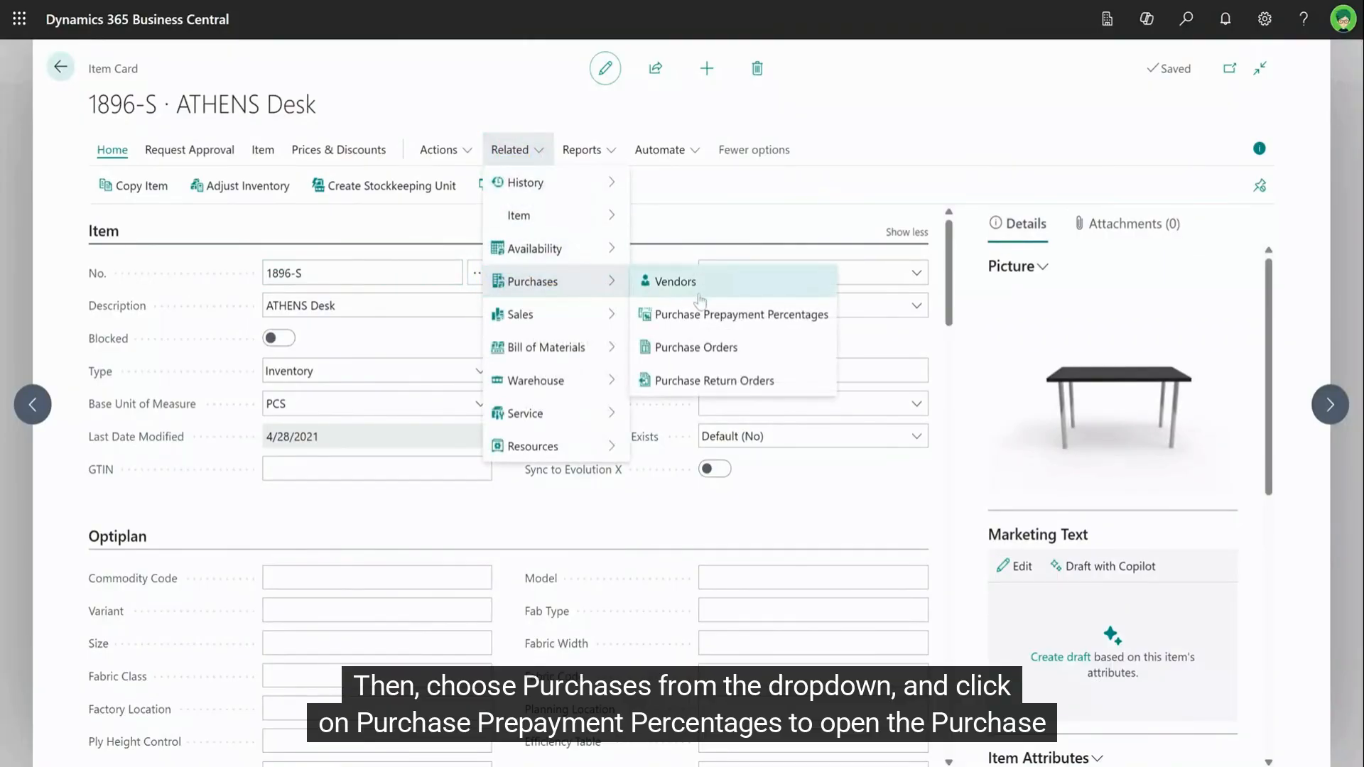
left_click(800, 322)
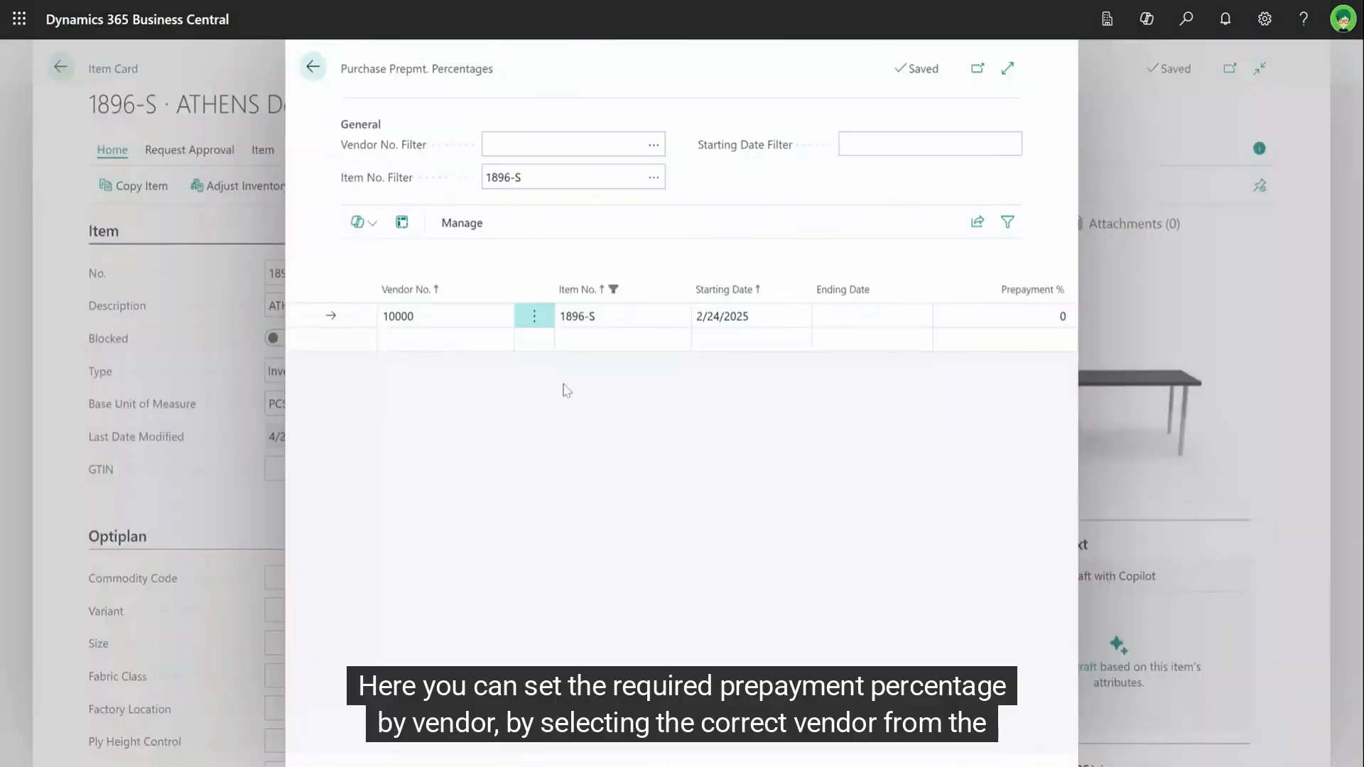
left_click(503, 317)
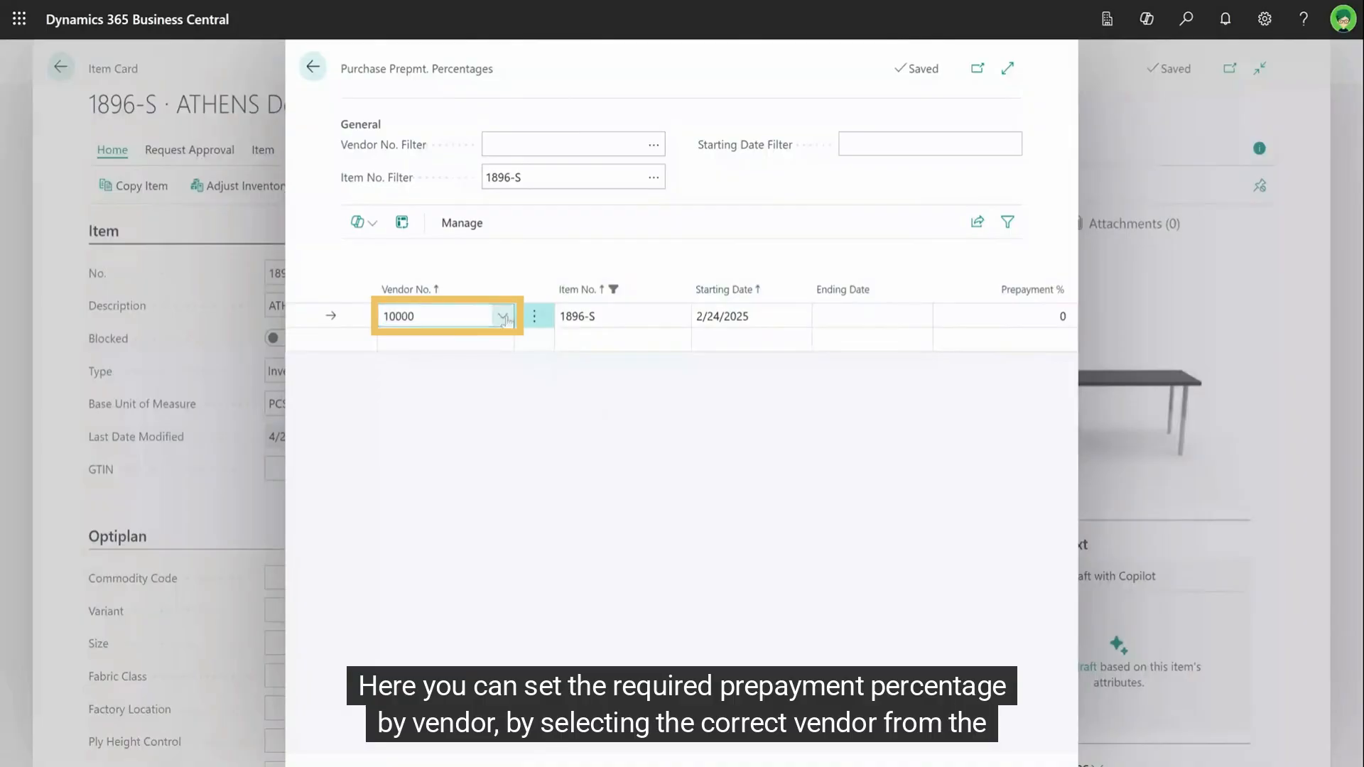
left_click(504, 318)
scroll(442, 455, "down", 3)
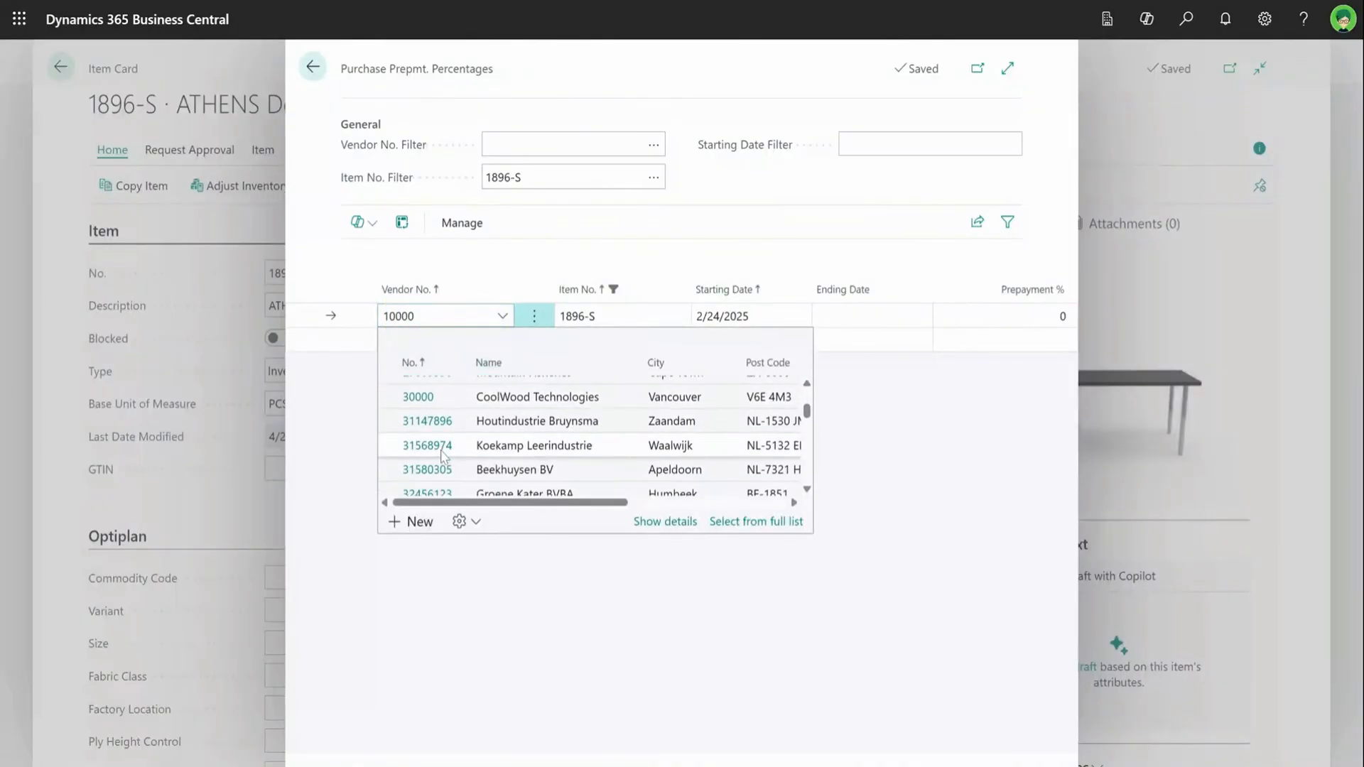
left_click(421, 399)
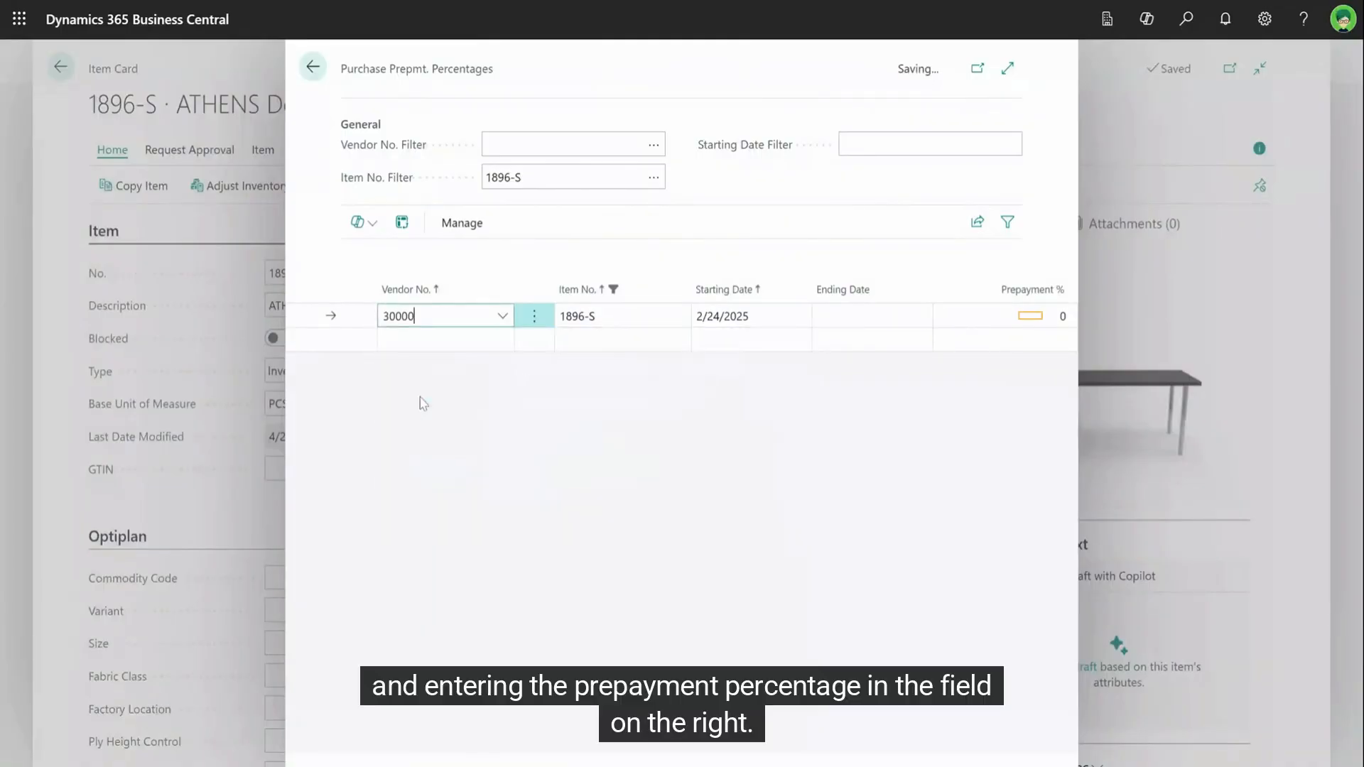
Set the Prepayment % to 25 on the ATHENS Desk item's vendor row
left_click(1031, 317)
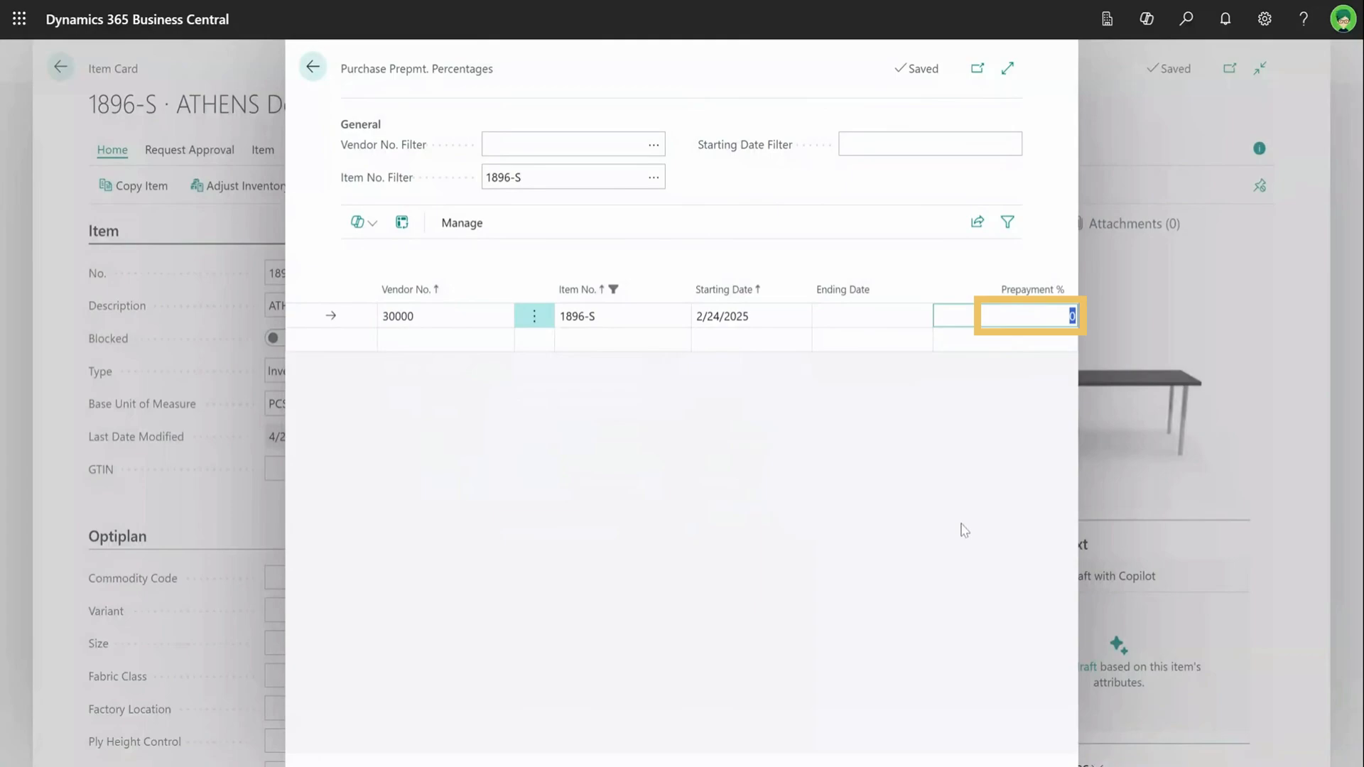
type("25")
key("Return")
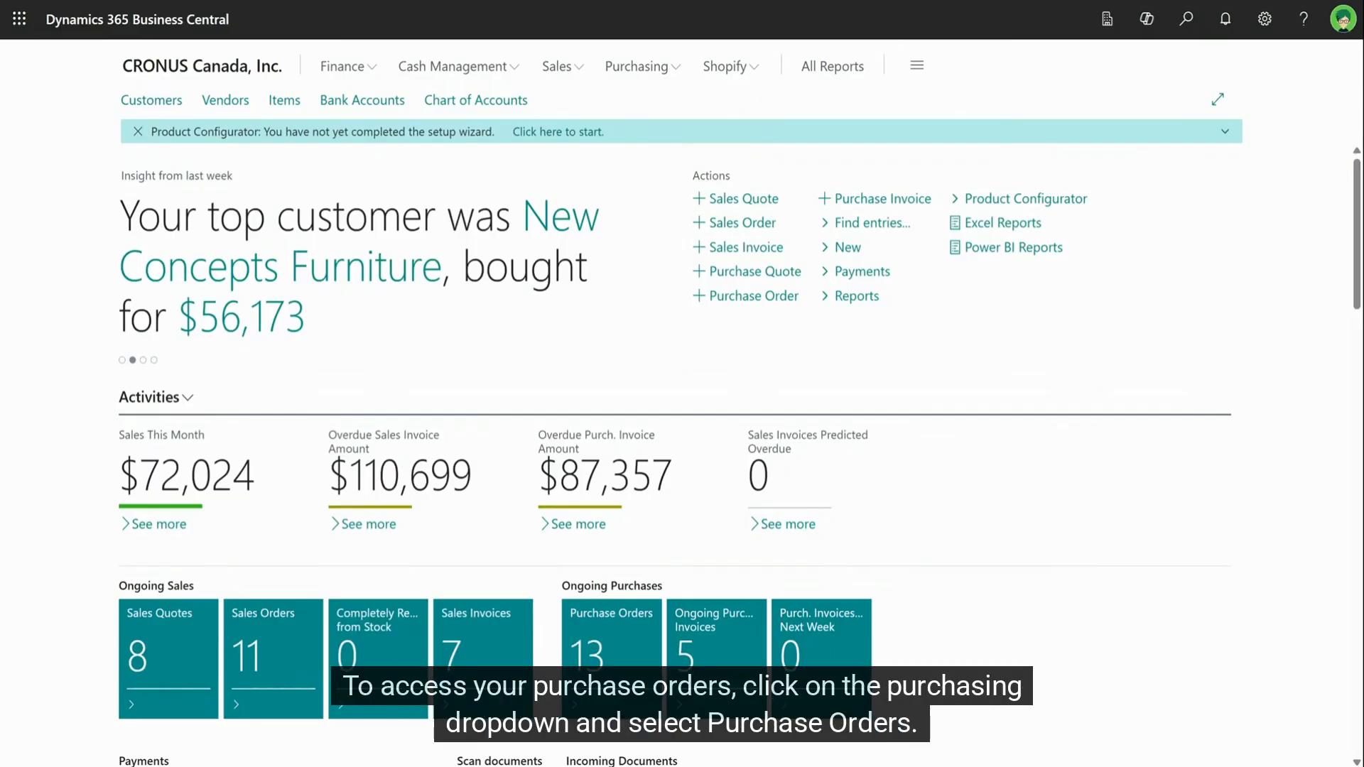
Open Fabrikam, Inc.'s purchase order from the purchase orders list and go to Prepayment % in its Prepayment section
left_click(636, 71)
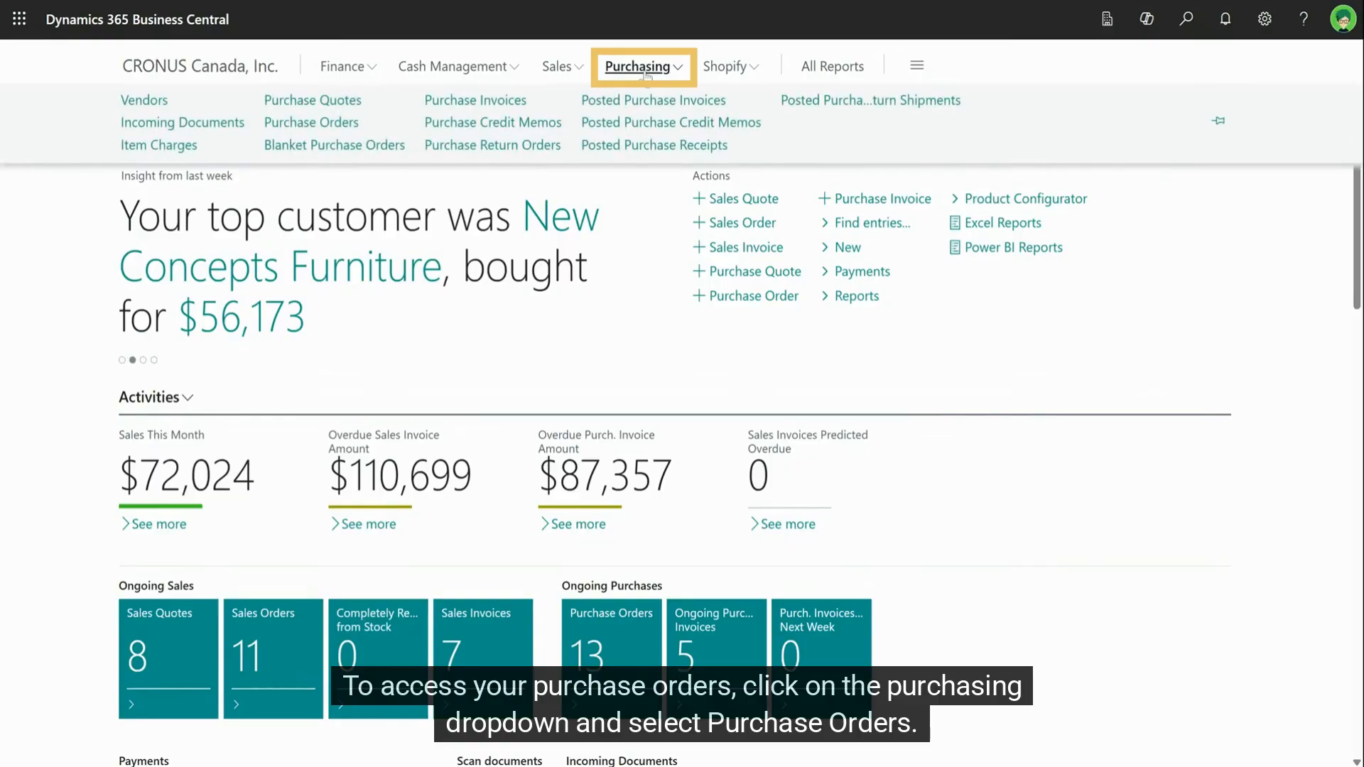
left_click(323, 124)
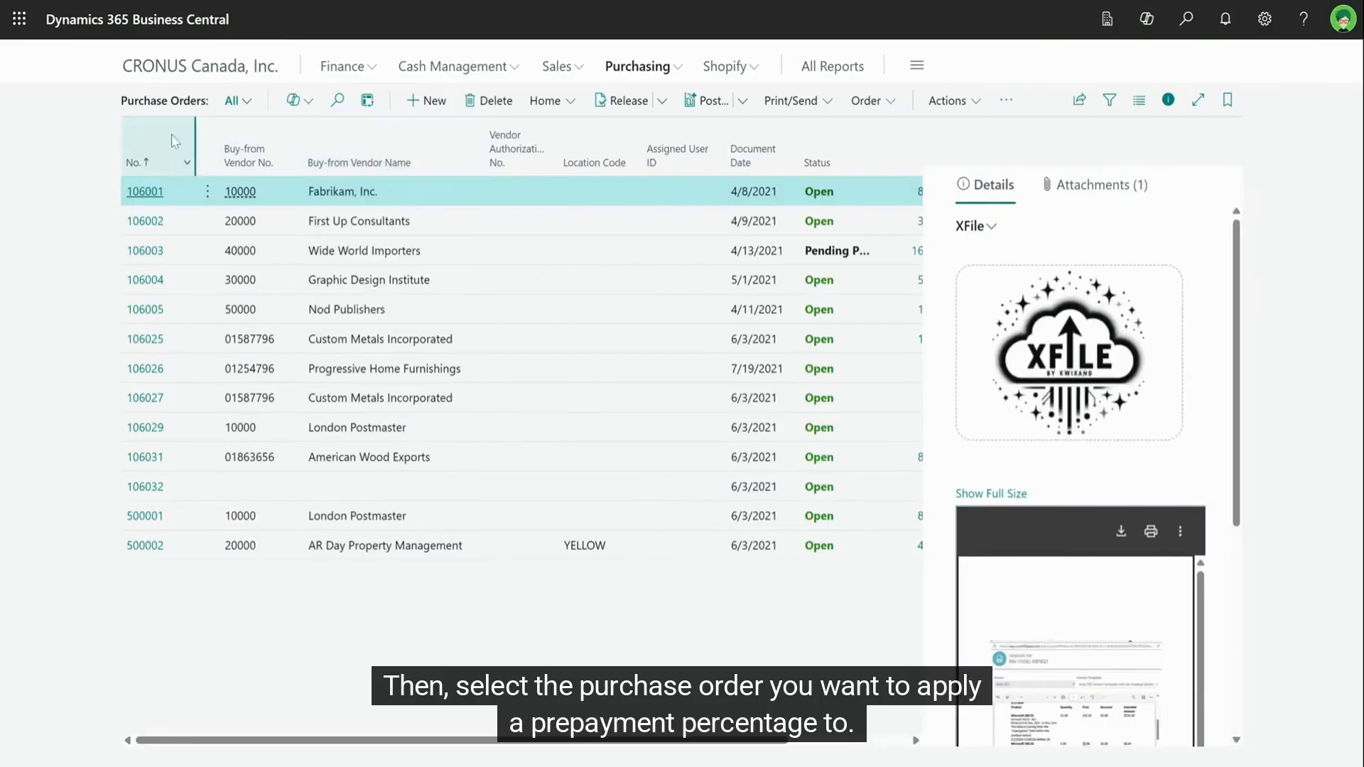
left_click(145, 192)
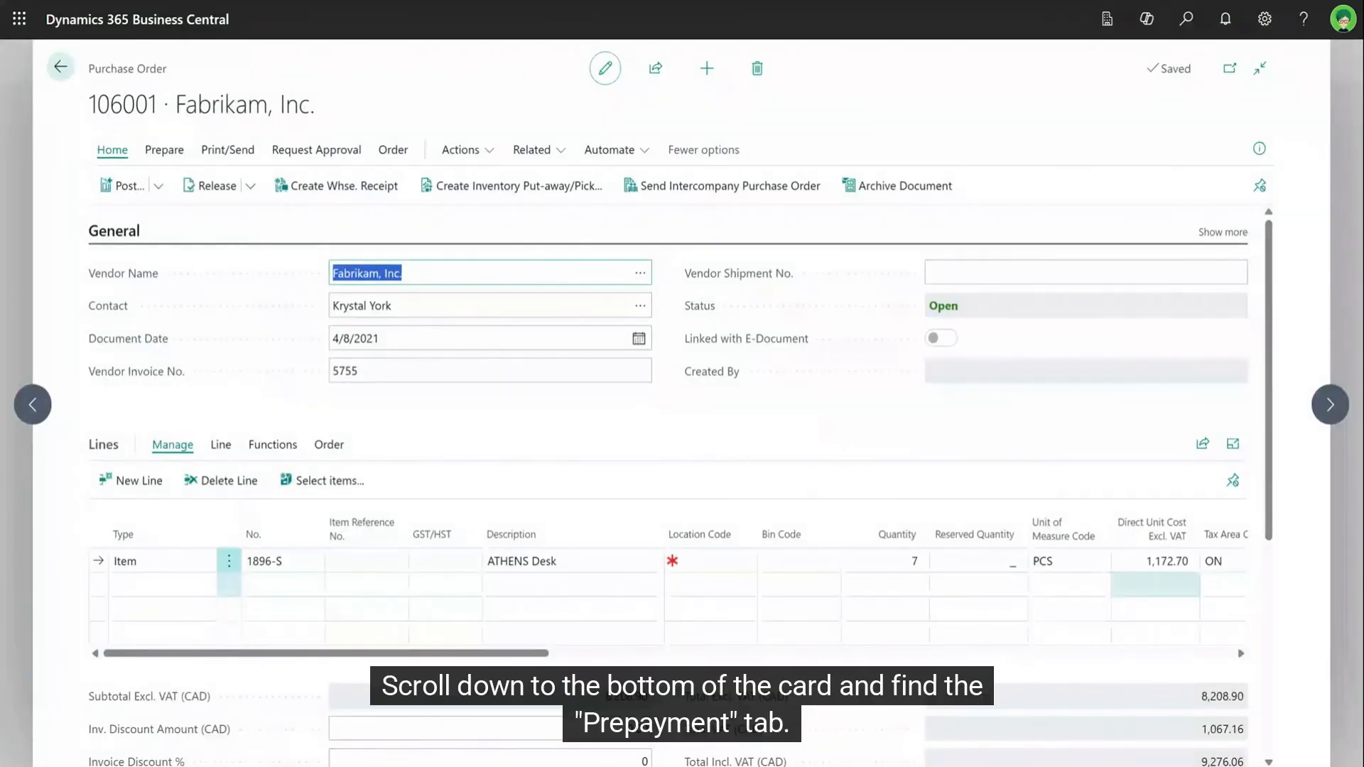
scroll(704, 459, "down", 5)
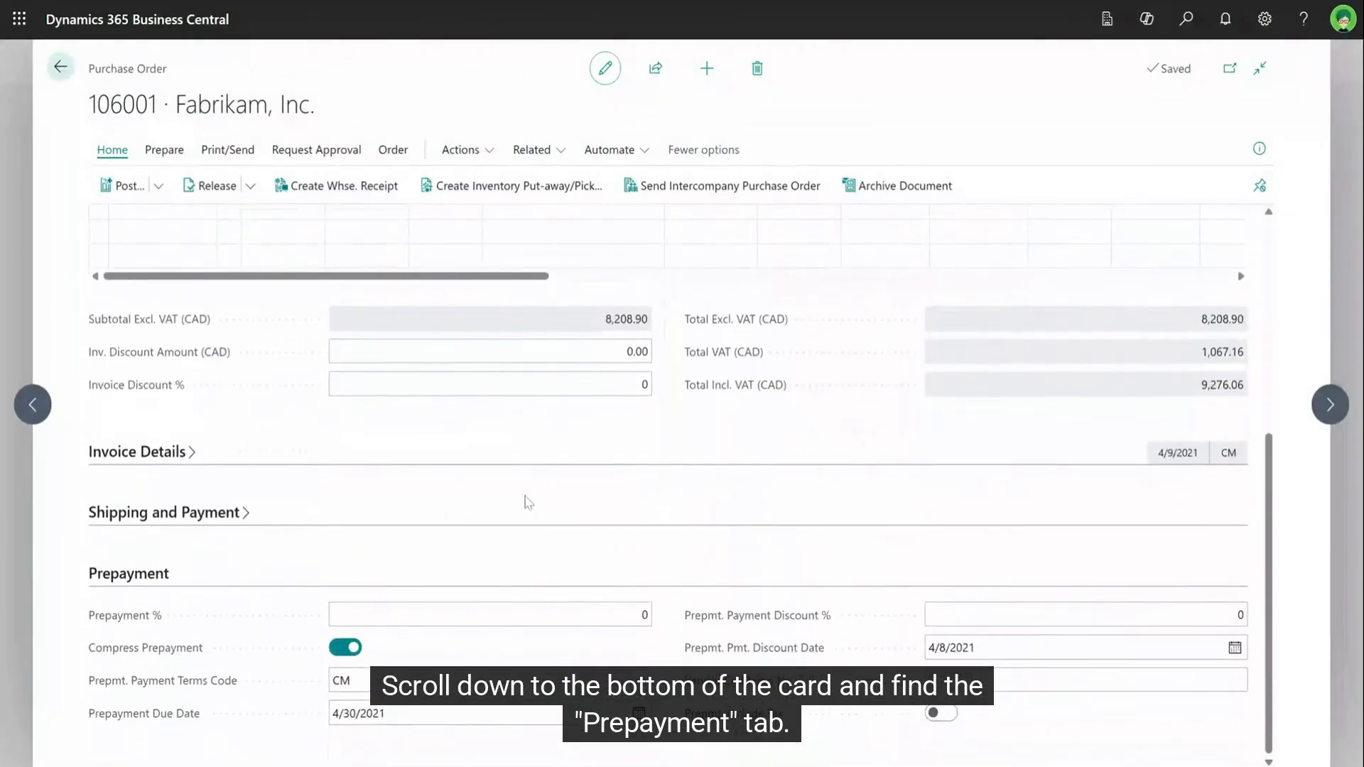
left_click(506, 615)
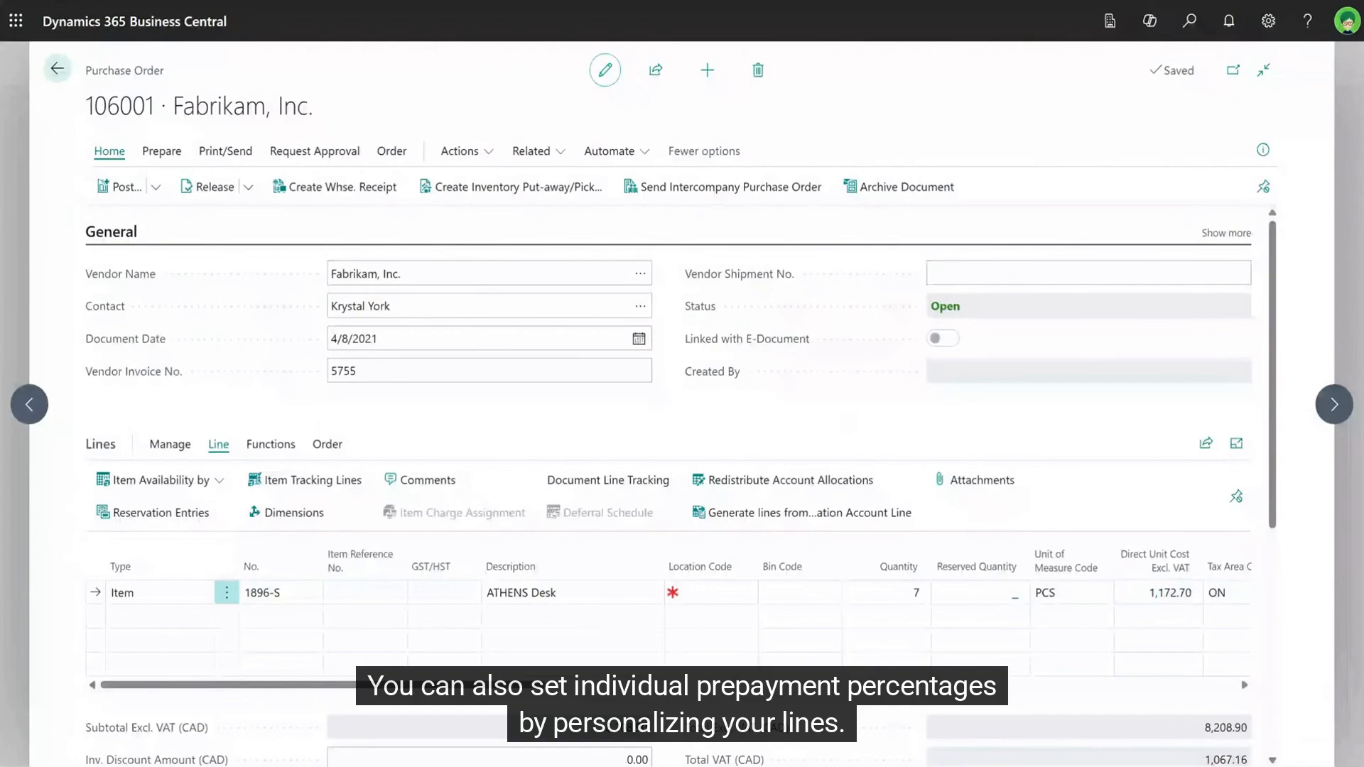
Start personalizing the purchase order page and choose the Lines section as the place to add fields
left_click(1268, 20)
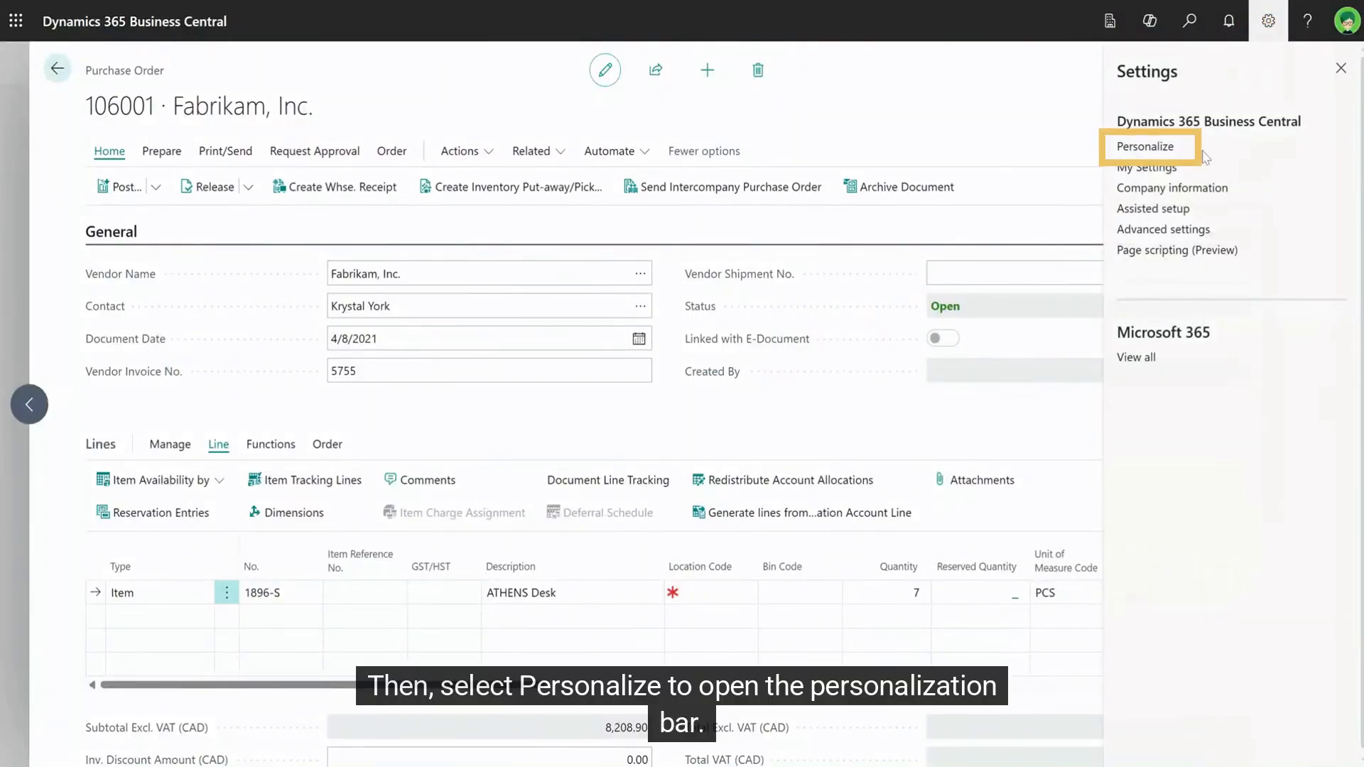
left_click(1152, 147)
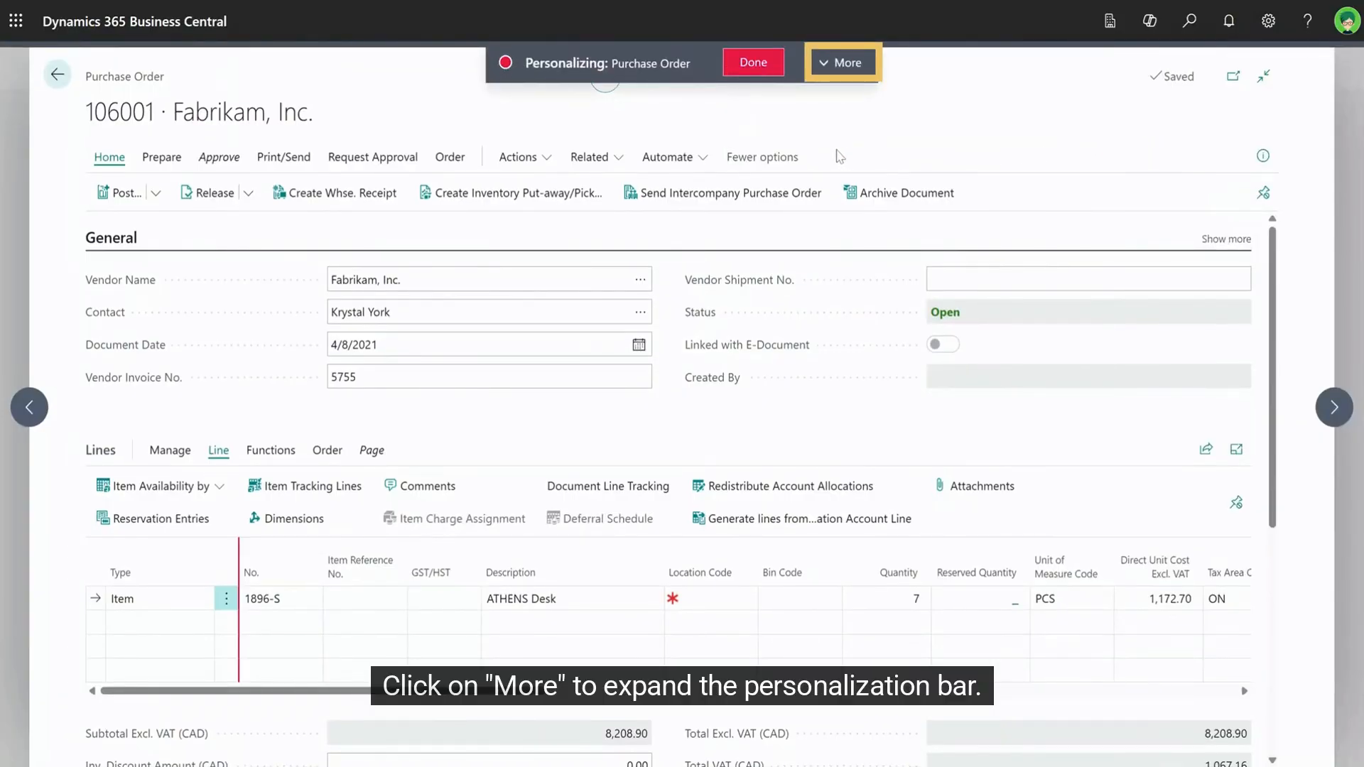
left_click(842, 62)
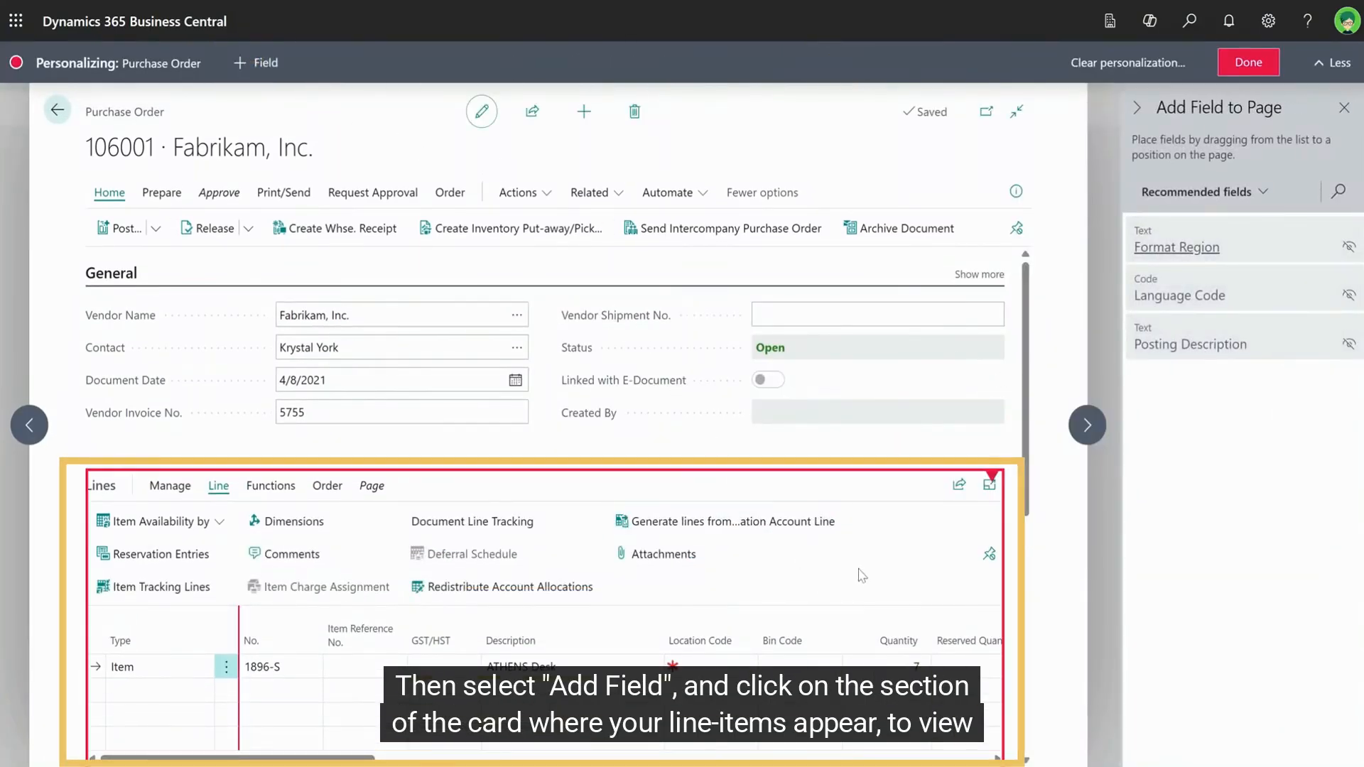
left_click(862, 576)
Add the Prepayment % field to the order lines after Line Amount Excl. VAT, set it to show, and finish personalizing
scroll(1224, 610, "down", 4)
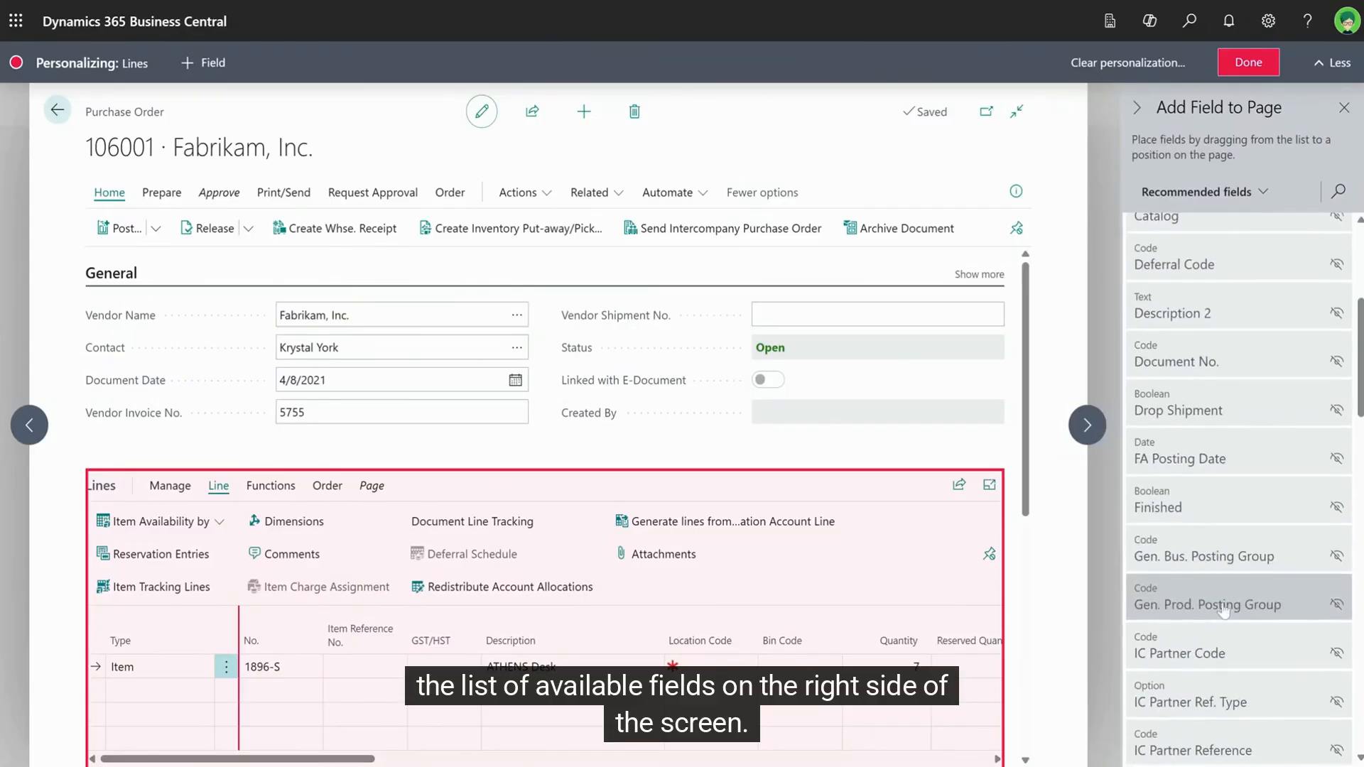
scroll(1224, 610, "down", 10)
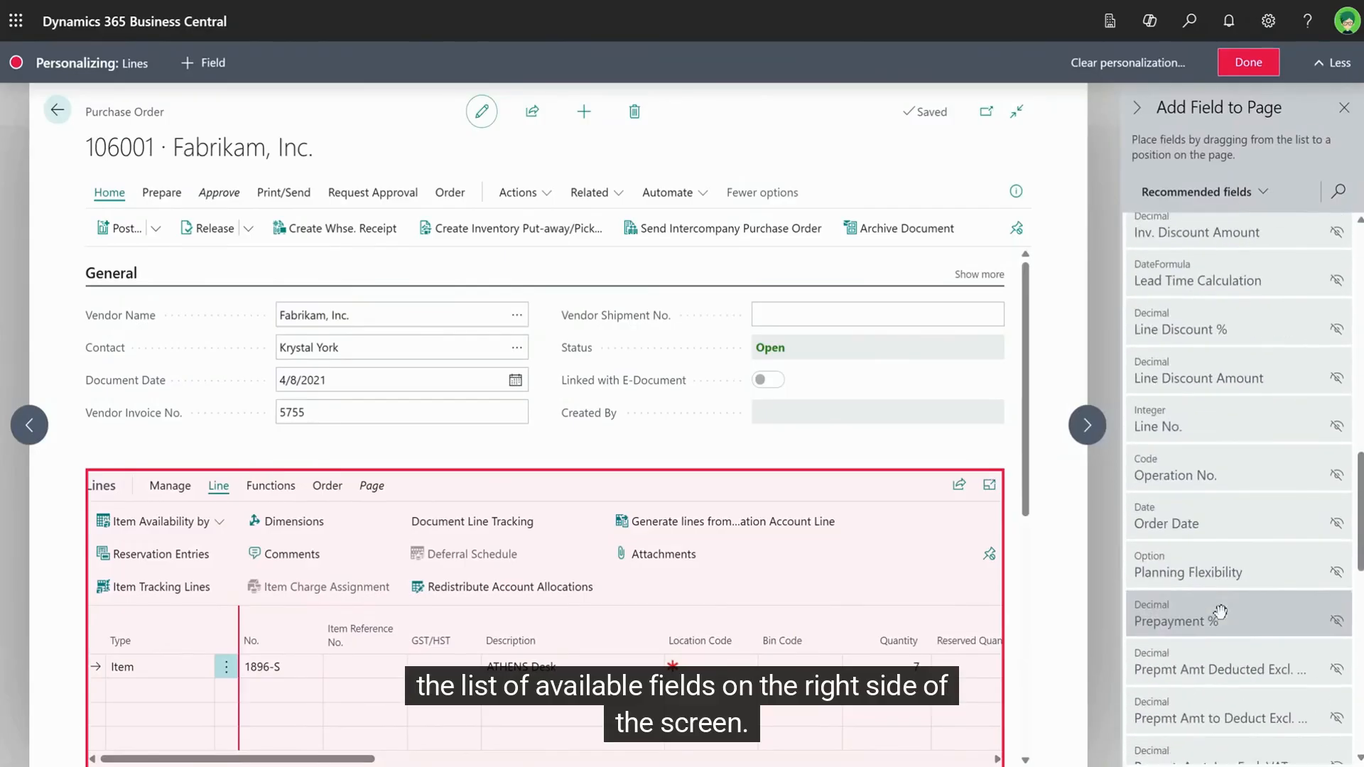
scroll(1220, 611, "down", 2)
left_click(1213, 544)
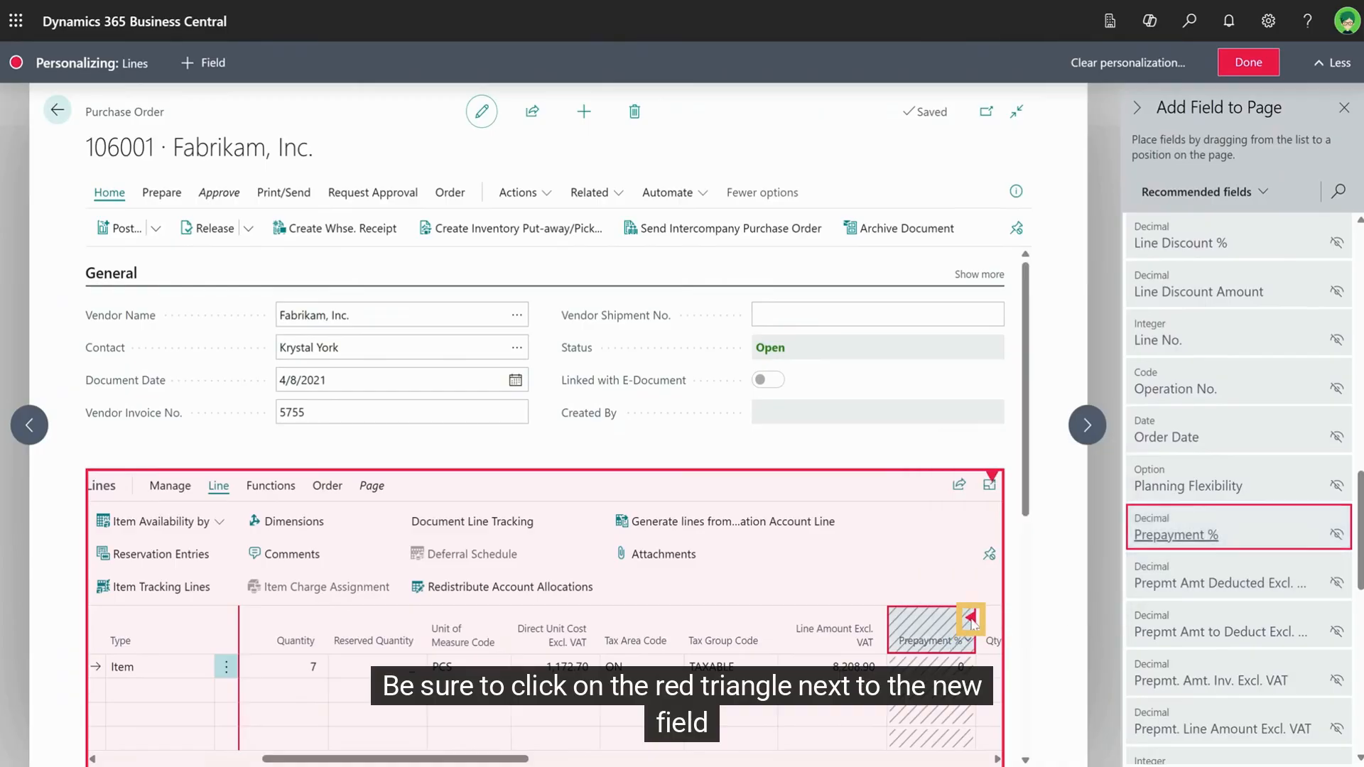
left_click(969, 619)
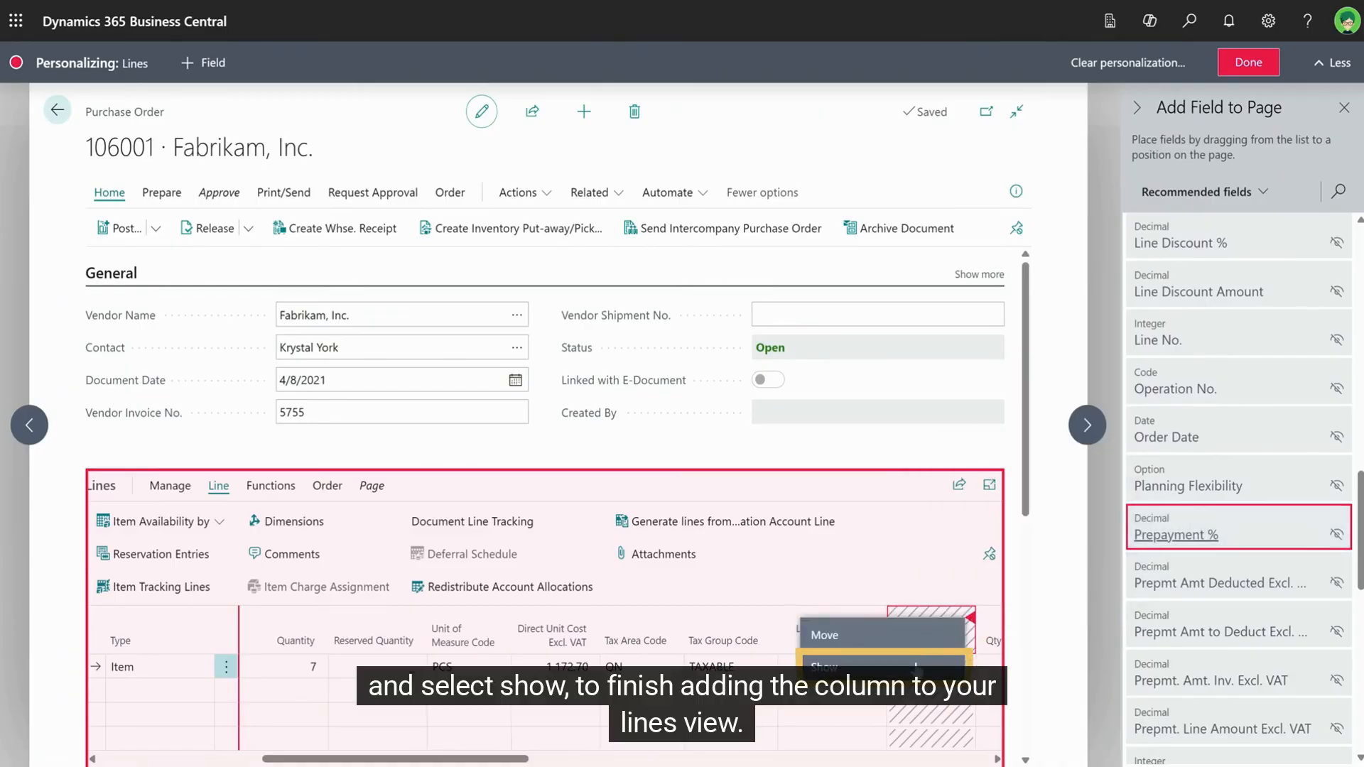
left_click(924, 667)
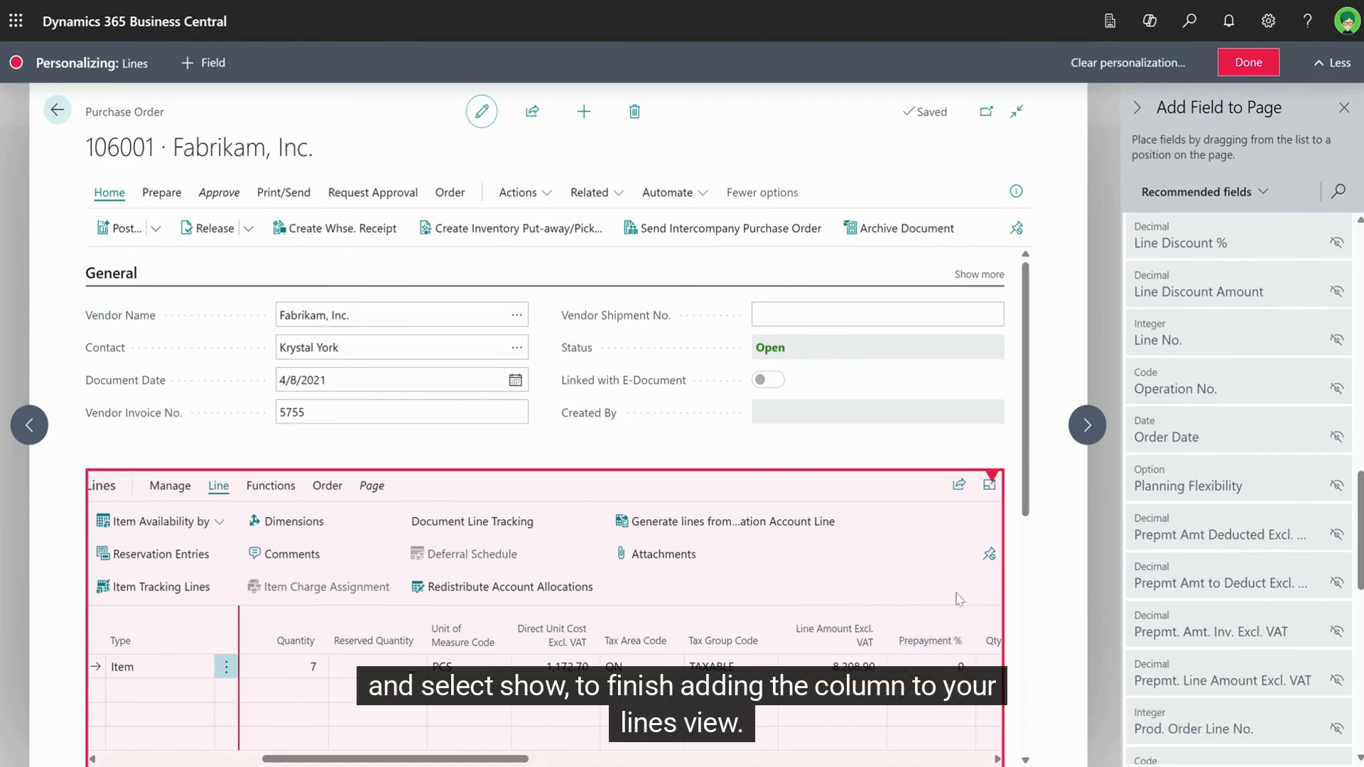
left_click(1245, 71)
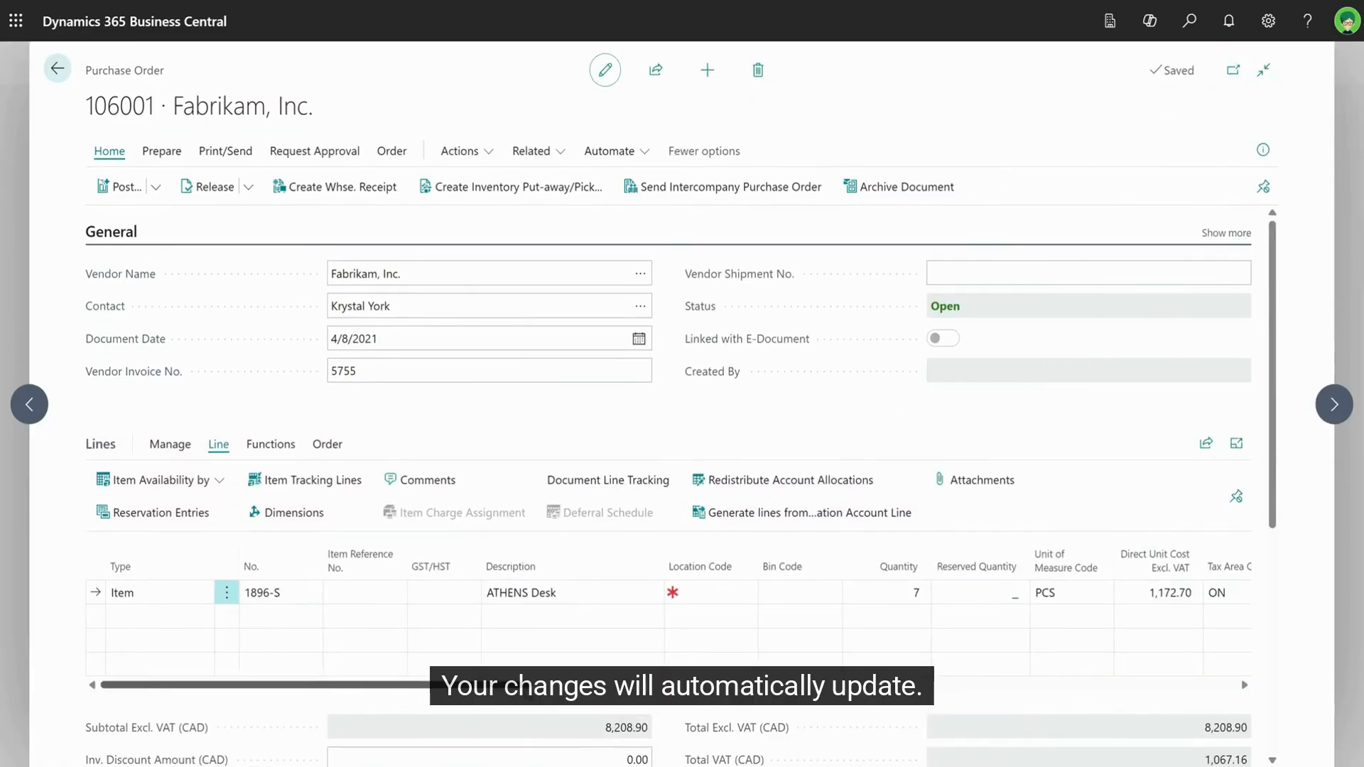
Set the Prepayment % of the ATHENS Desk order line to 25
left_click_drag(537, 685, 889, 713)
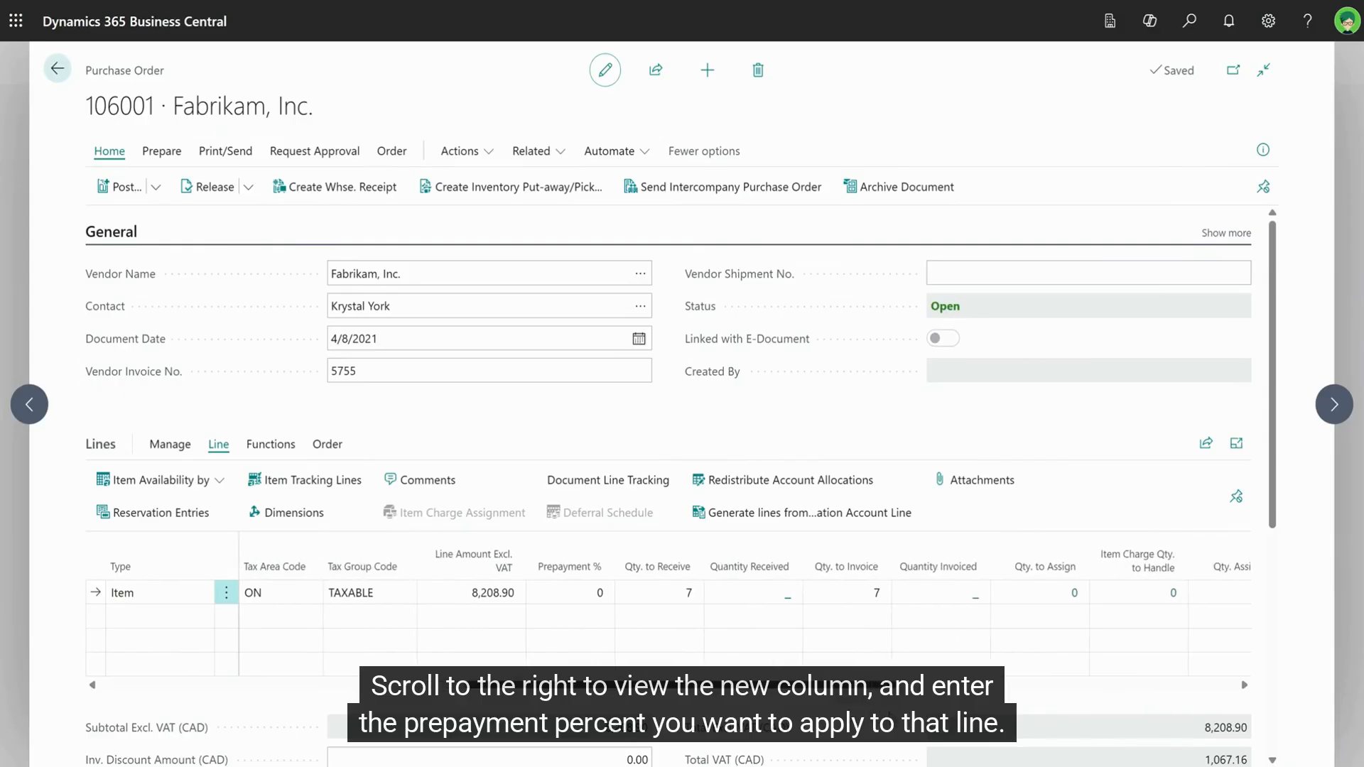
left_click(582, 594)
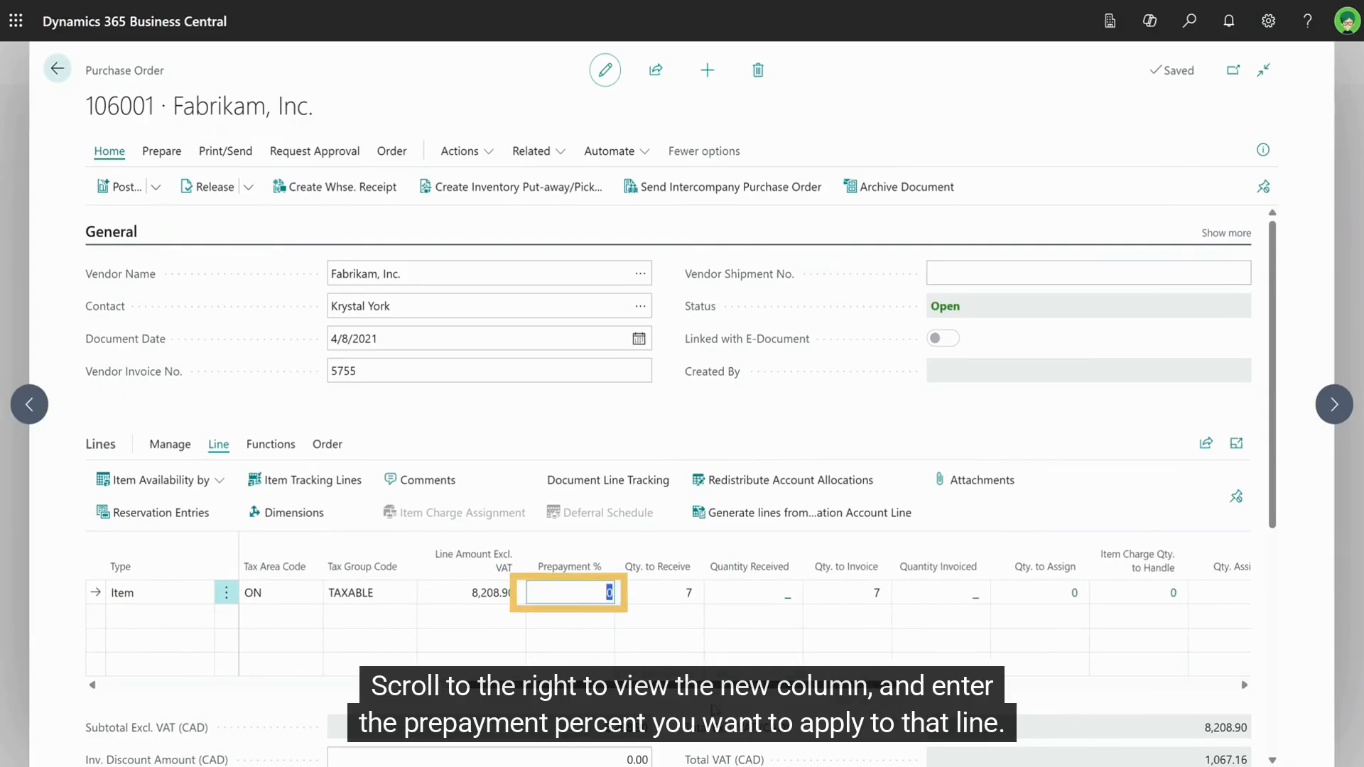
left_click(817, 418)
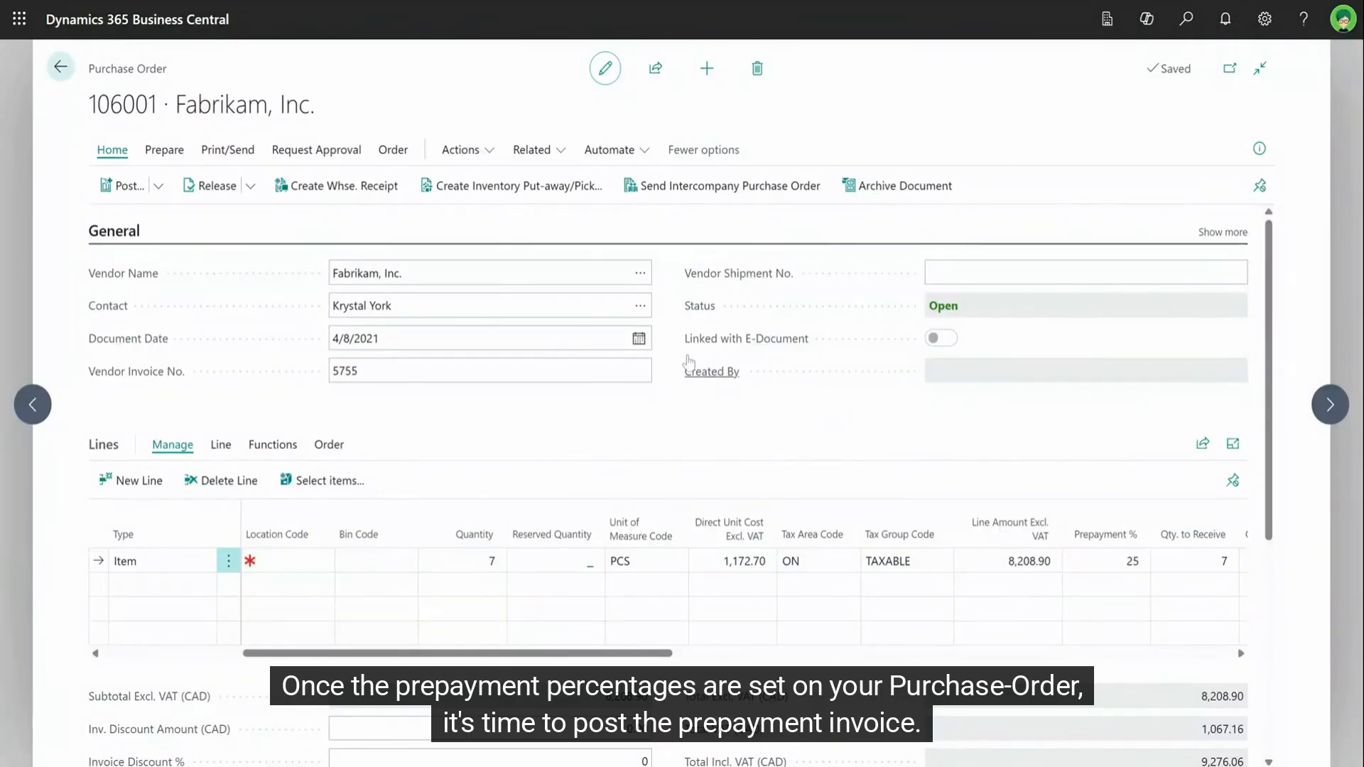
Post the prepayment invoice for the Fabrikam, Inc. purchase order and confirm the posting
left_click(495, 152)
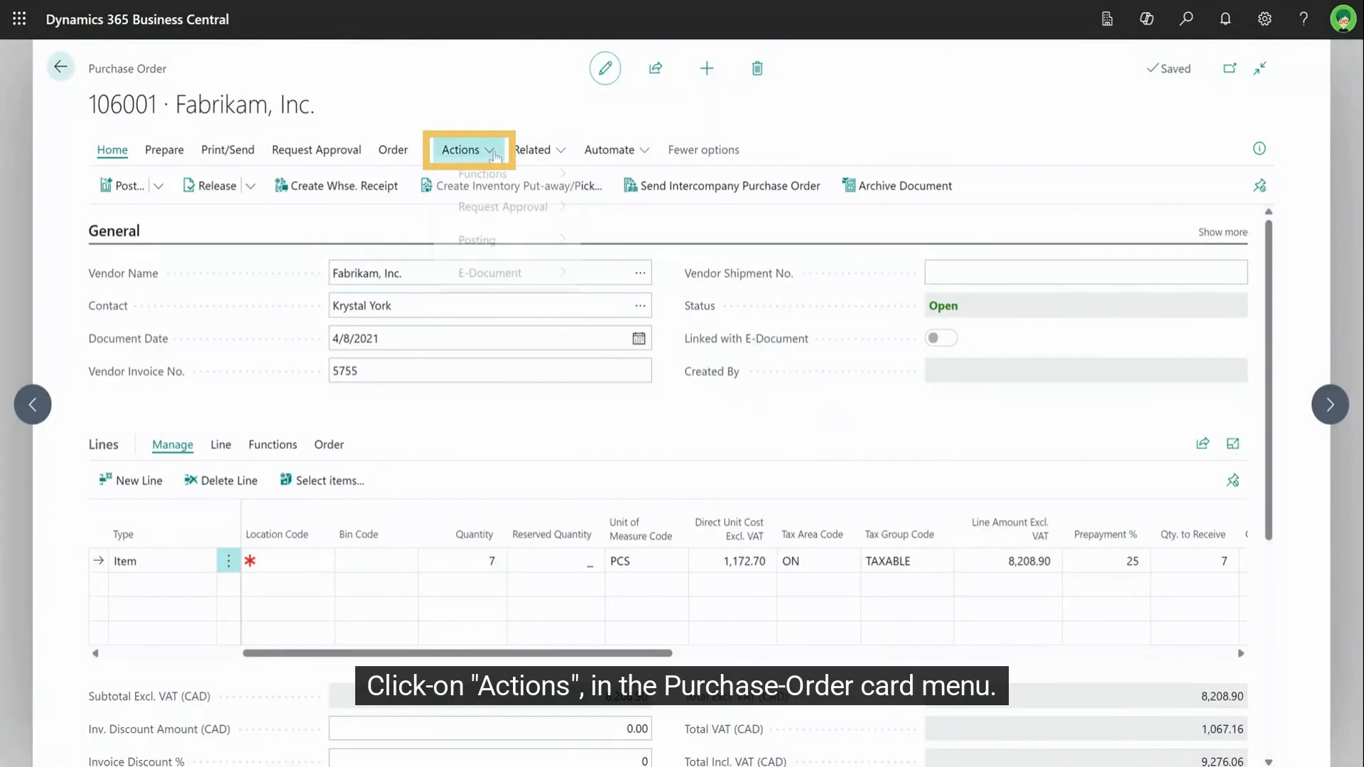
left_click(518, 252)
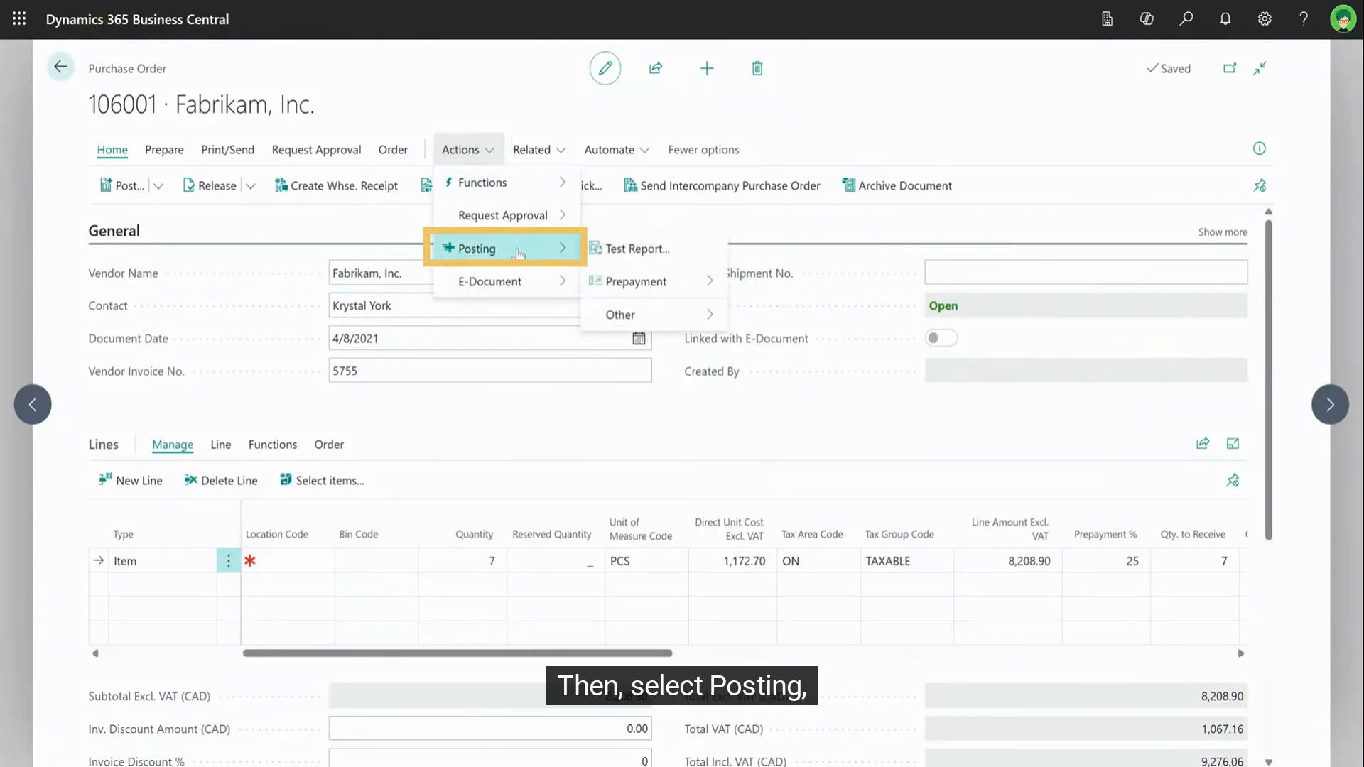
left_click(688, 284)
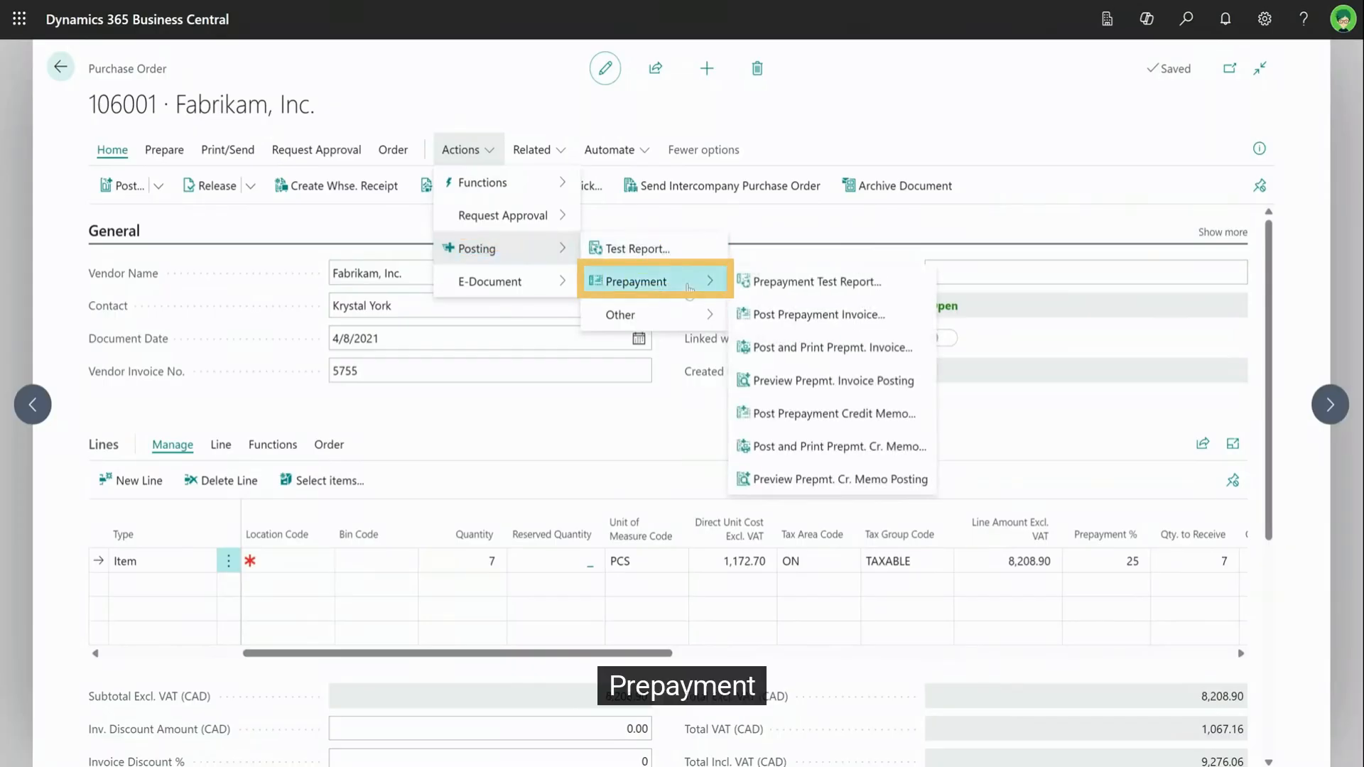
left_click(921, 322)
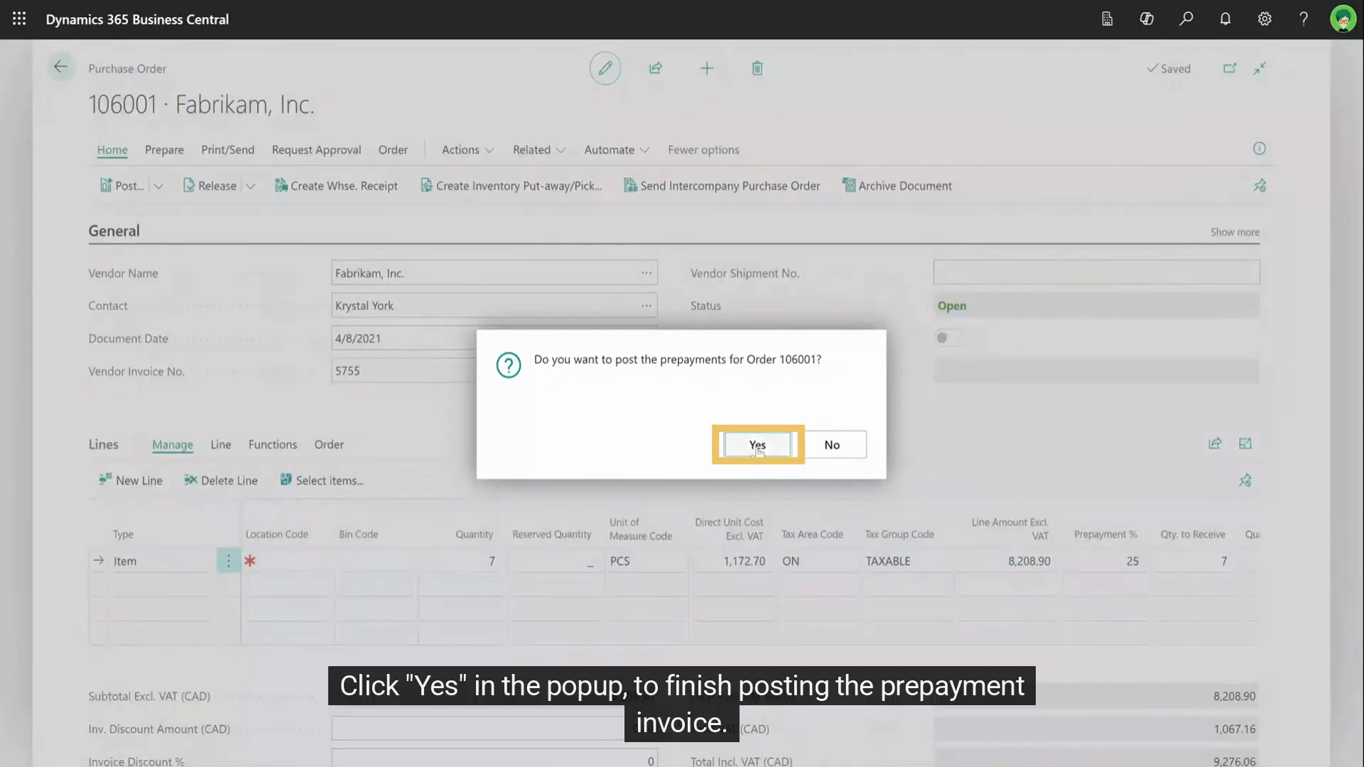
left_click(758, 446)
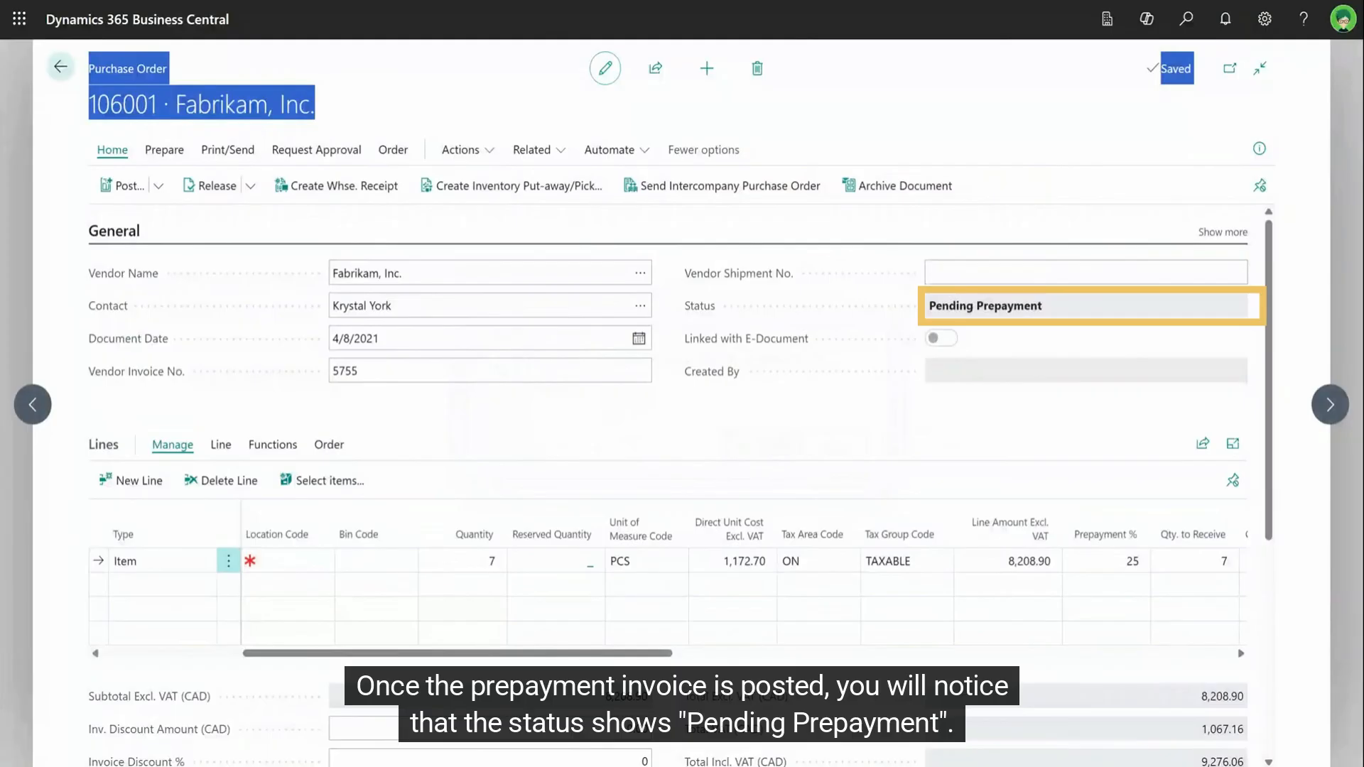
View the posted prepayment invoices of the Fabrikam, Inc. purchase order
left_click(392, 151)
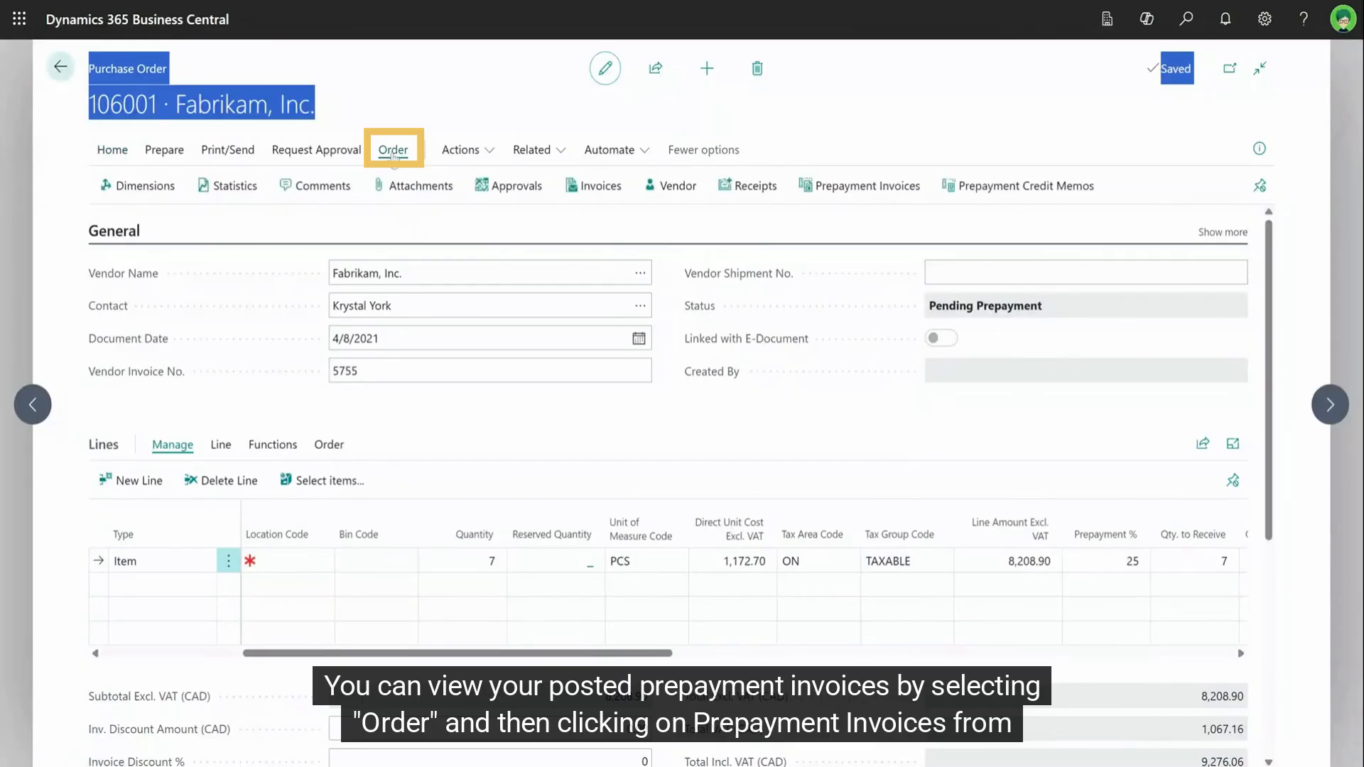
left_click(923, 192)
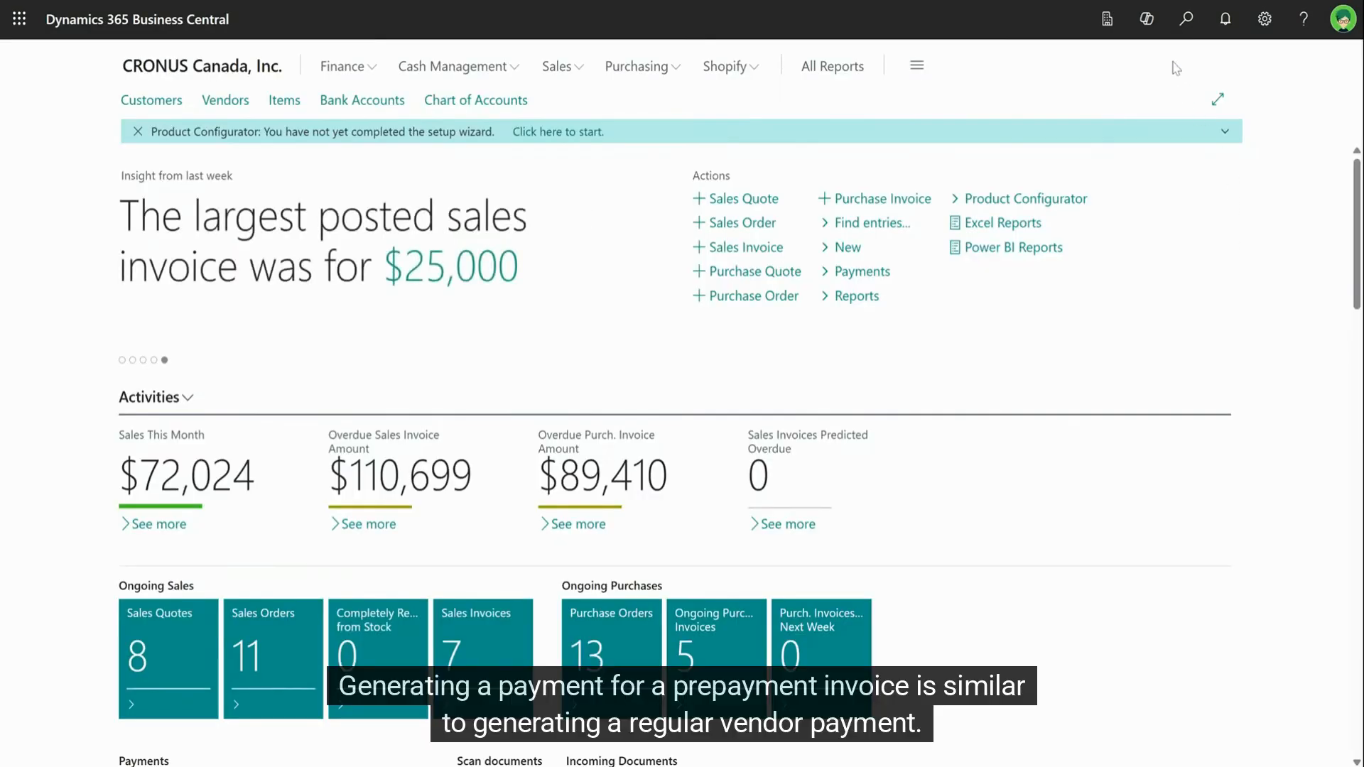
Search for the vendor ledger and open the Vendor Ledger Entries list
left_click(1184, 21)
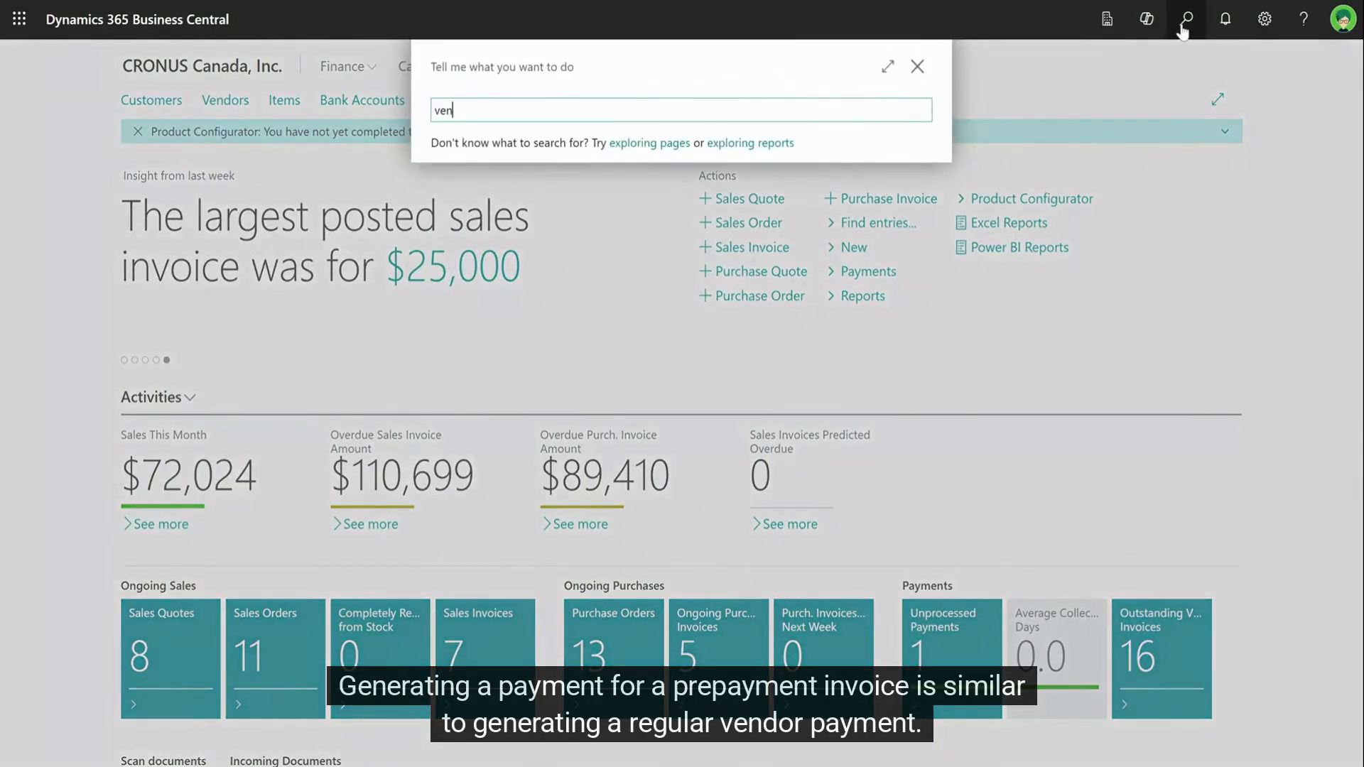
type("vendor le")
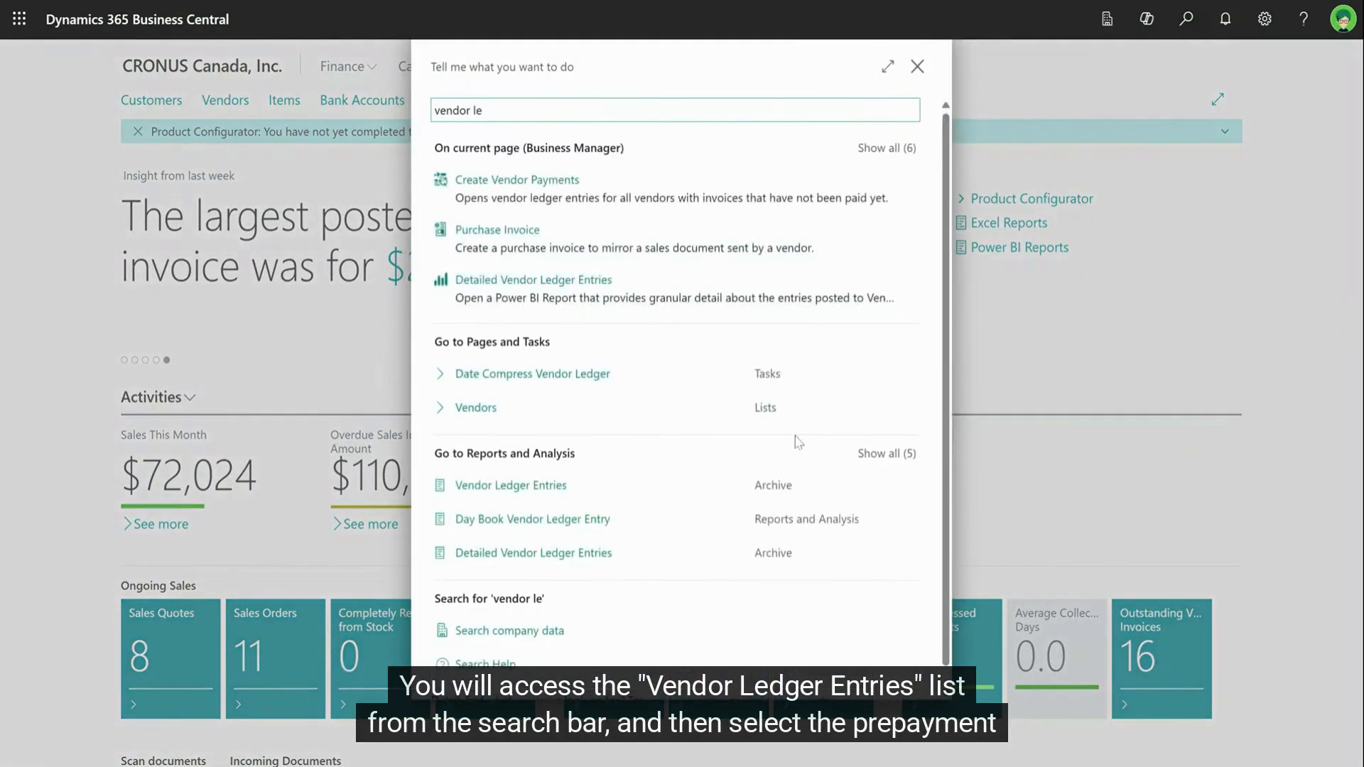
left_click(635, 491)
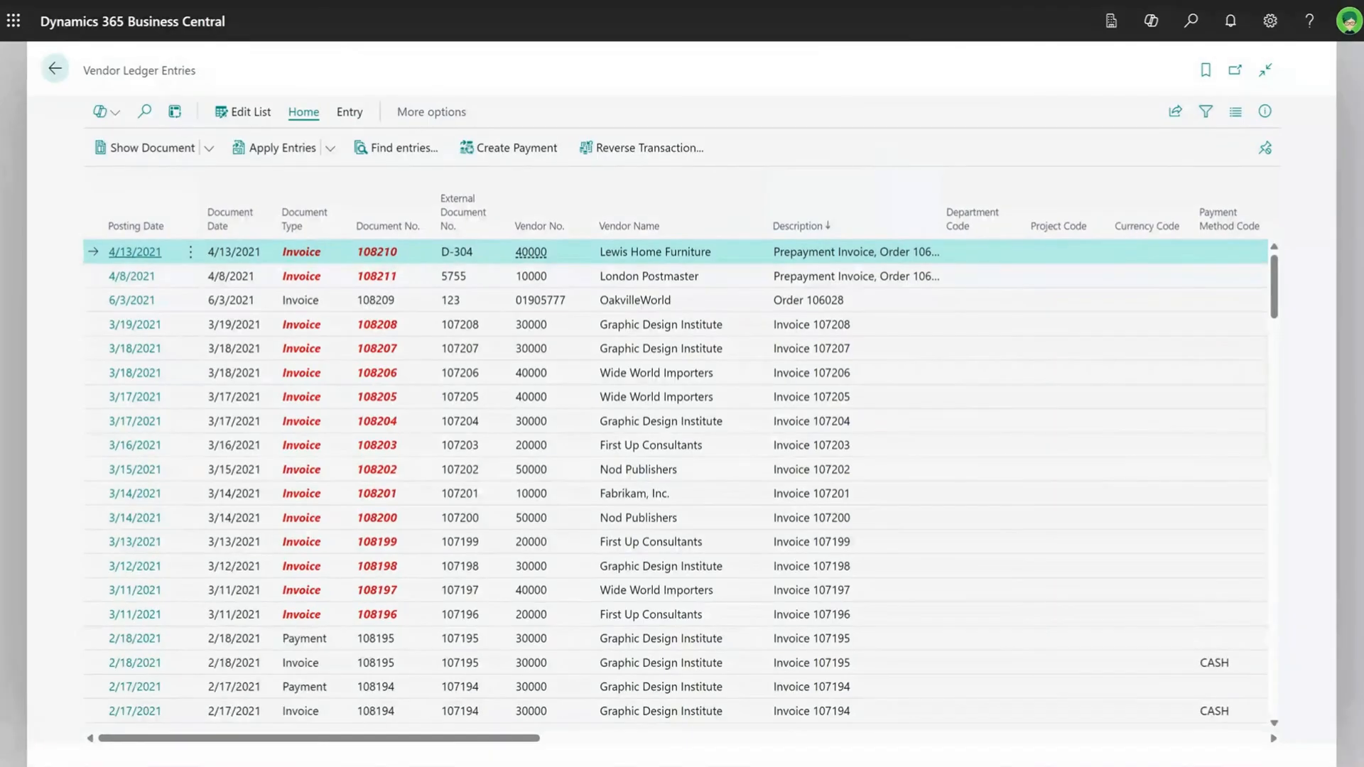
Create a payment for the Lewis Home Furniture prepayment invoice with Starting Document No. 108210, Bank Account CHEQUING and Payment Type Electronic Payment
left_click(501, 150)
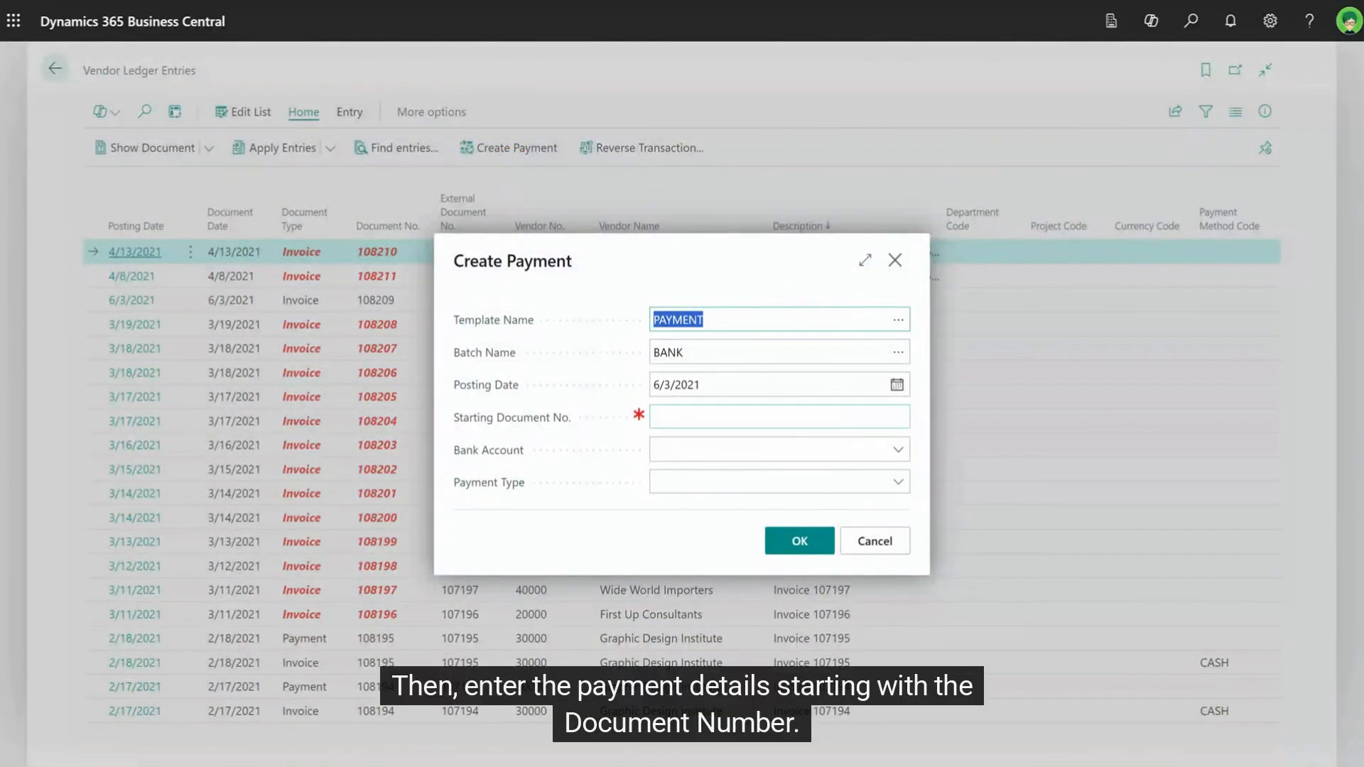
left_click(779, 417)
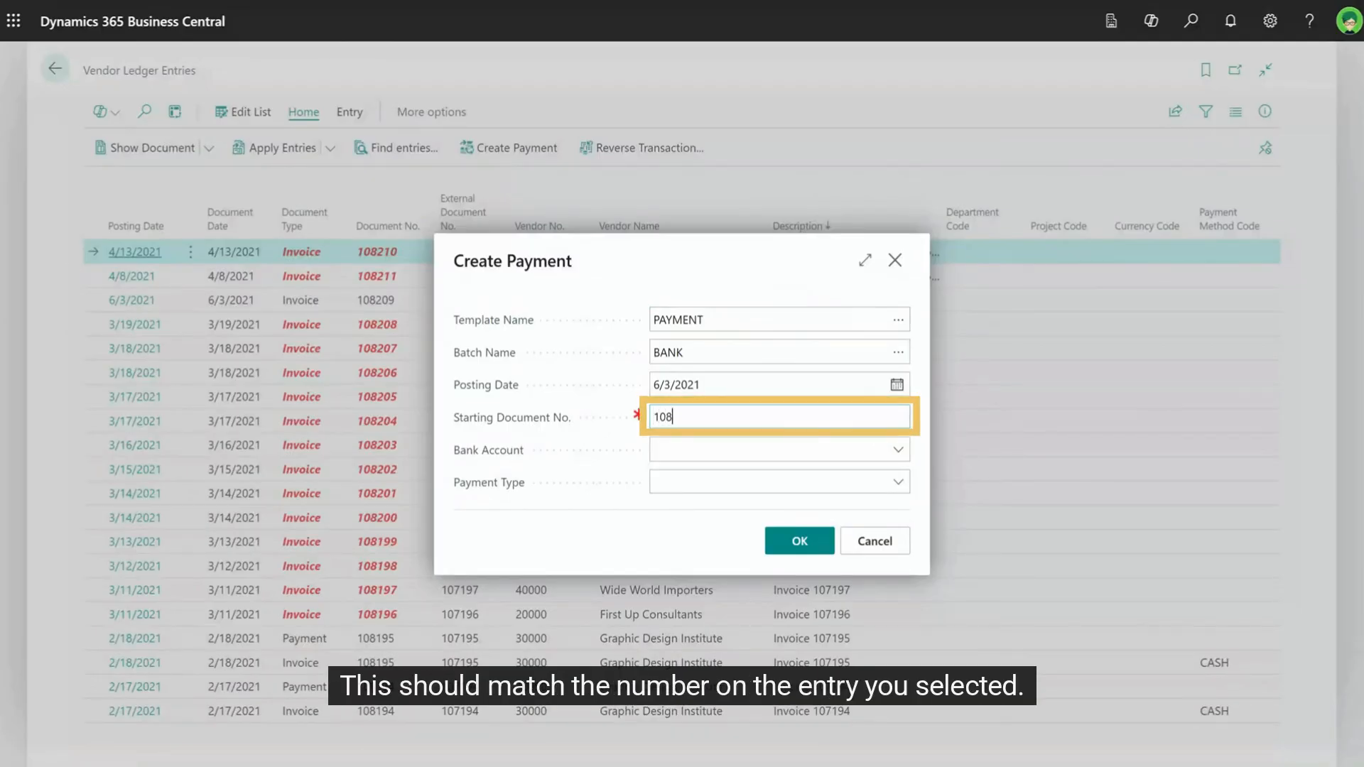
type("108210")
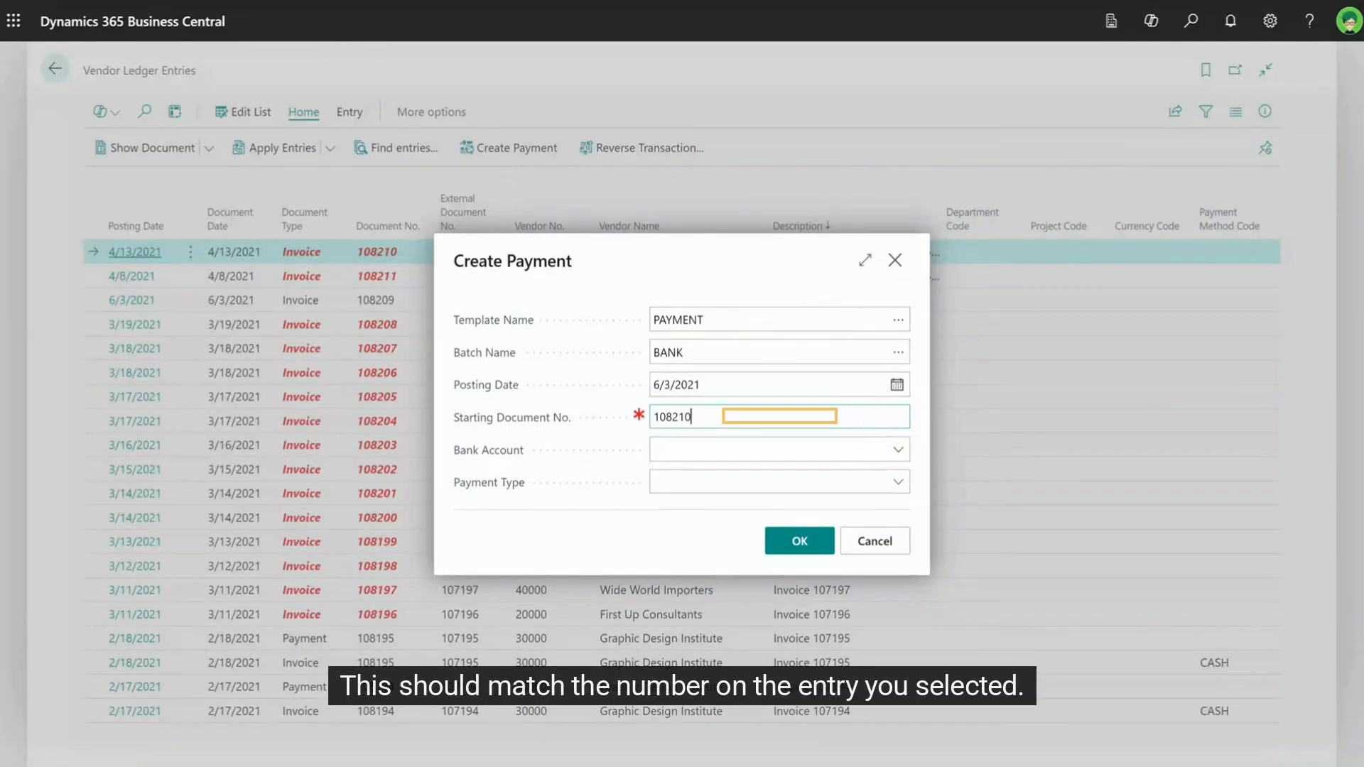
key("Tab")
left_click(898, 452)
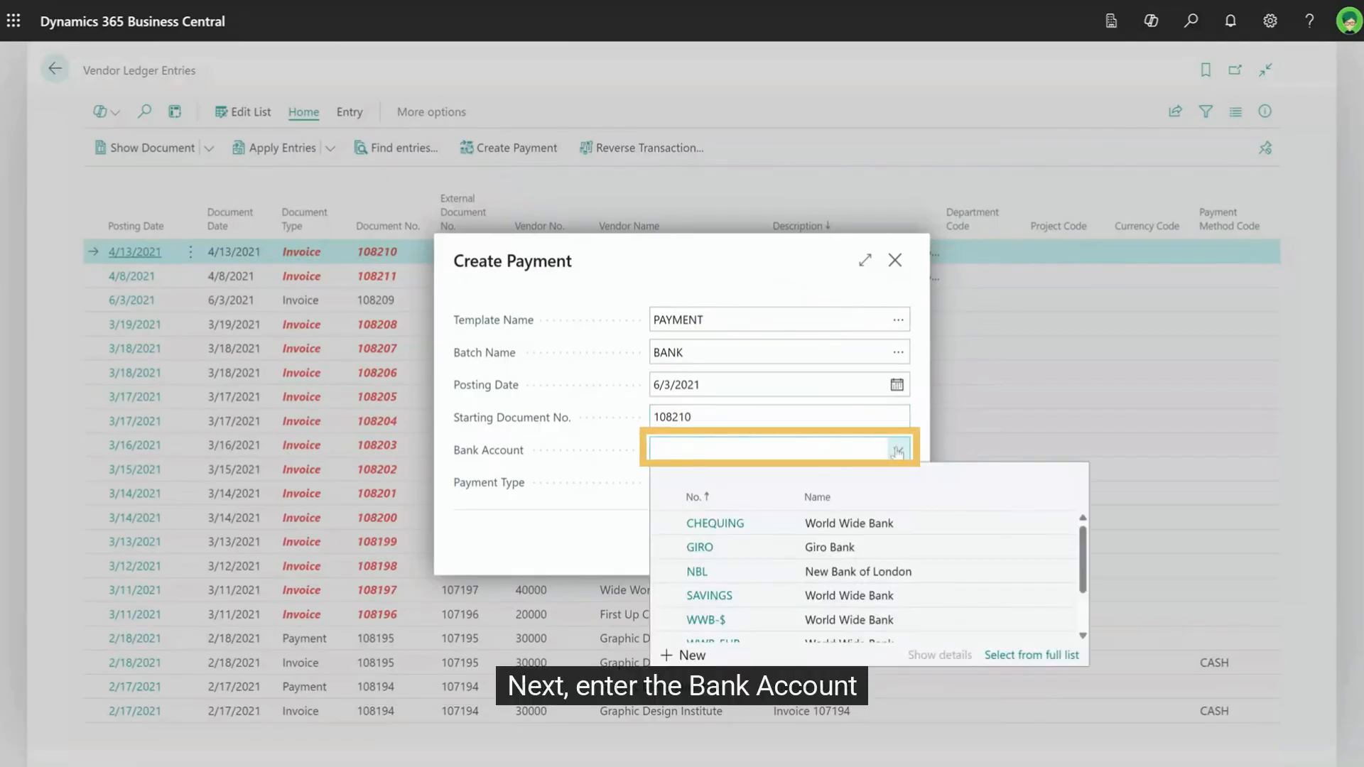
left_click(734, 526)
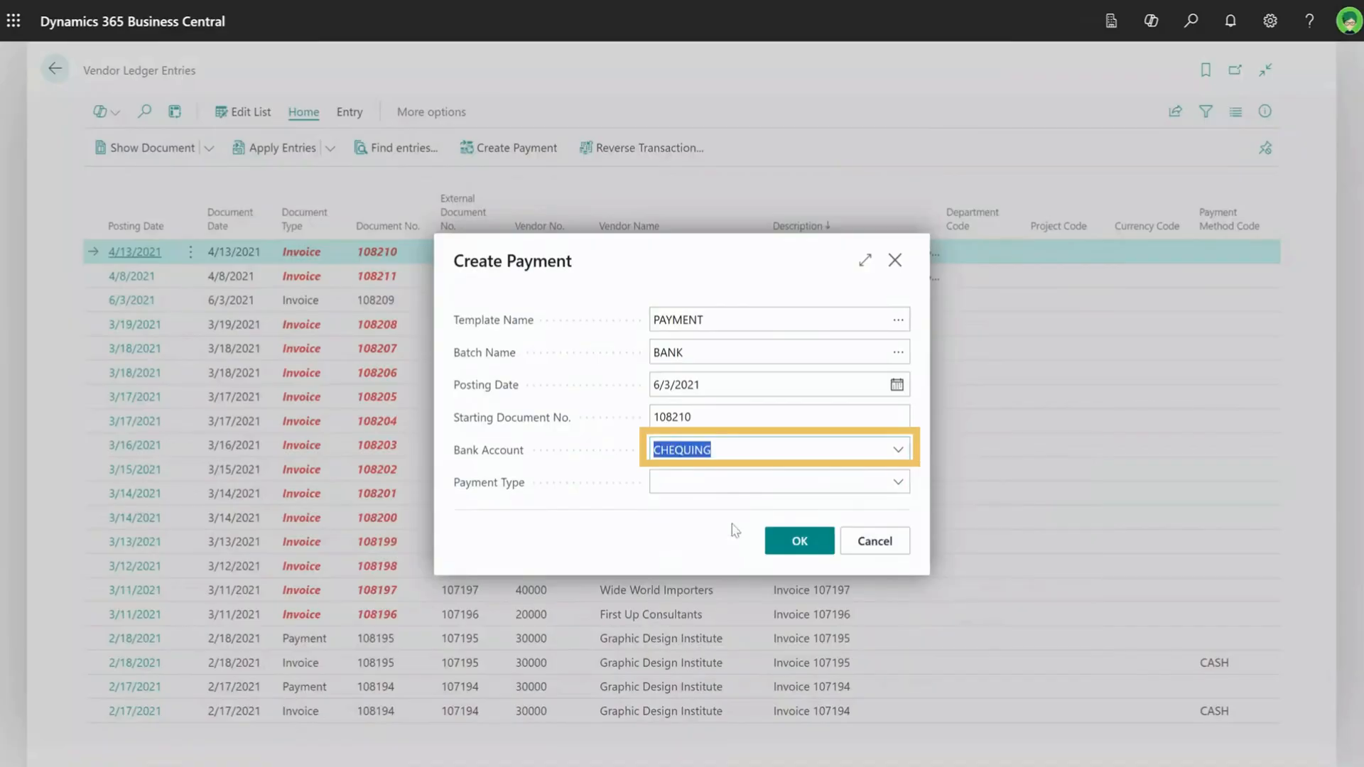
key("Tab")
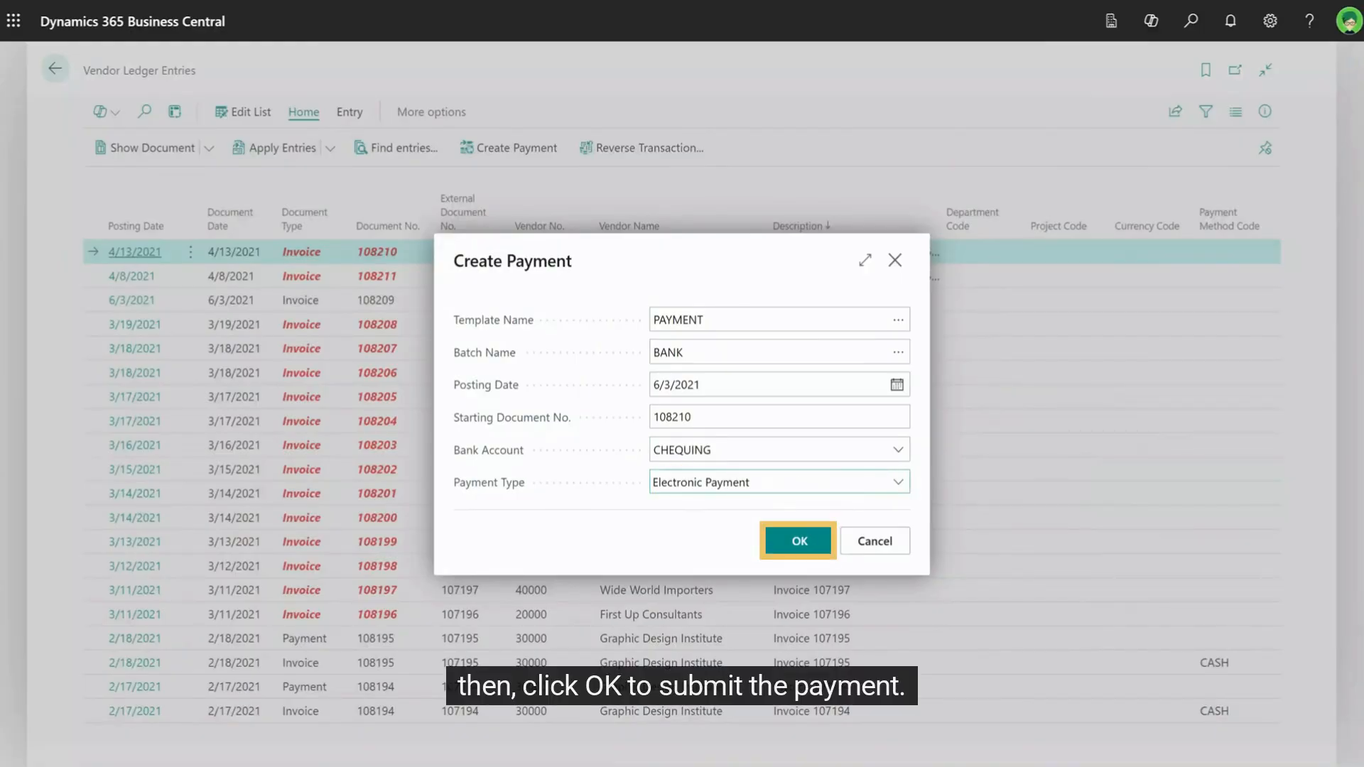
left_click(801, 543)
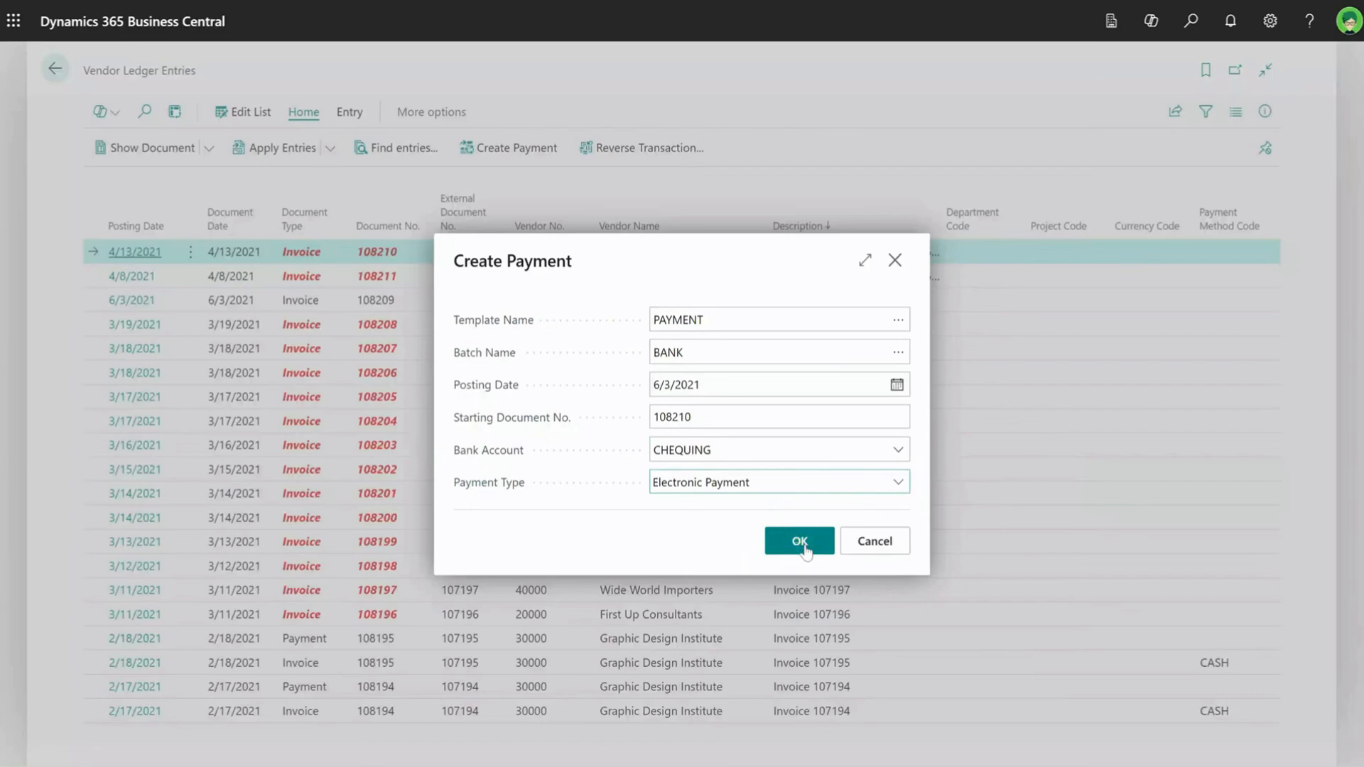